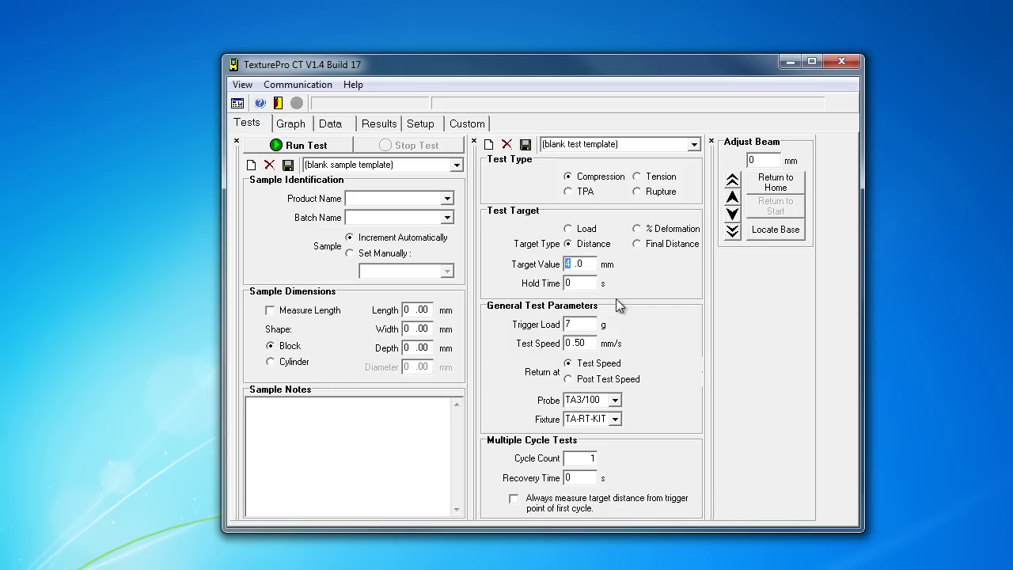
Set the test type back to Compression with a Distance target, and select the trigger load and test speed values
left_click(584, 264)
left_click(589, 193)
left_click(609, 179)
left_click(593, 243)
left_click_drag(593, 323, 543, 318)
left_click(594, 342)
On the Setup page, enter a pre-test speed of 1.20 mm/s and a post-test speed of 1.5 mm/s
left_click(410, 129)
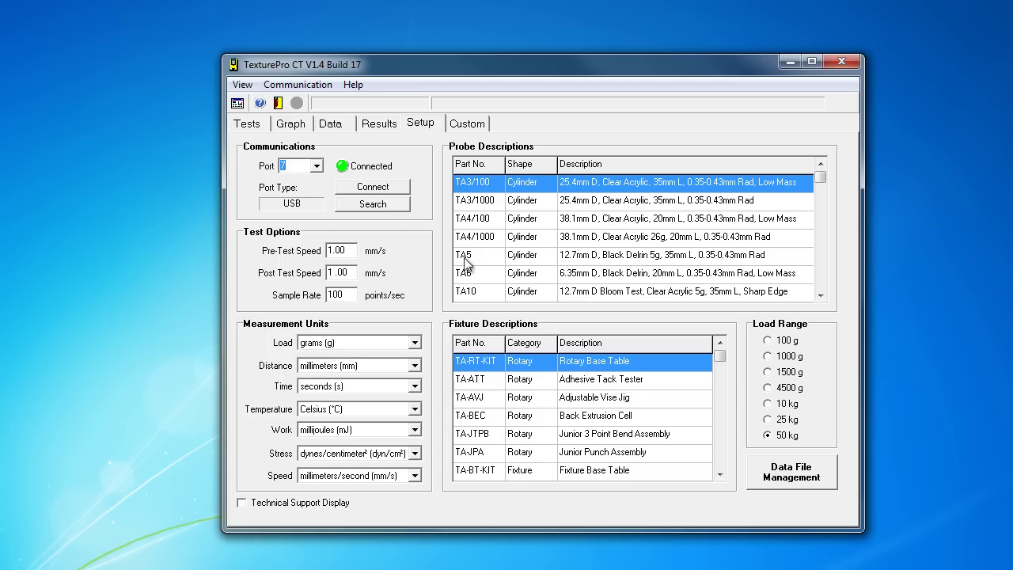
left_click(259, 125)
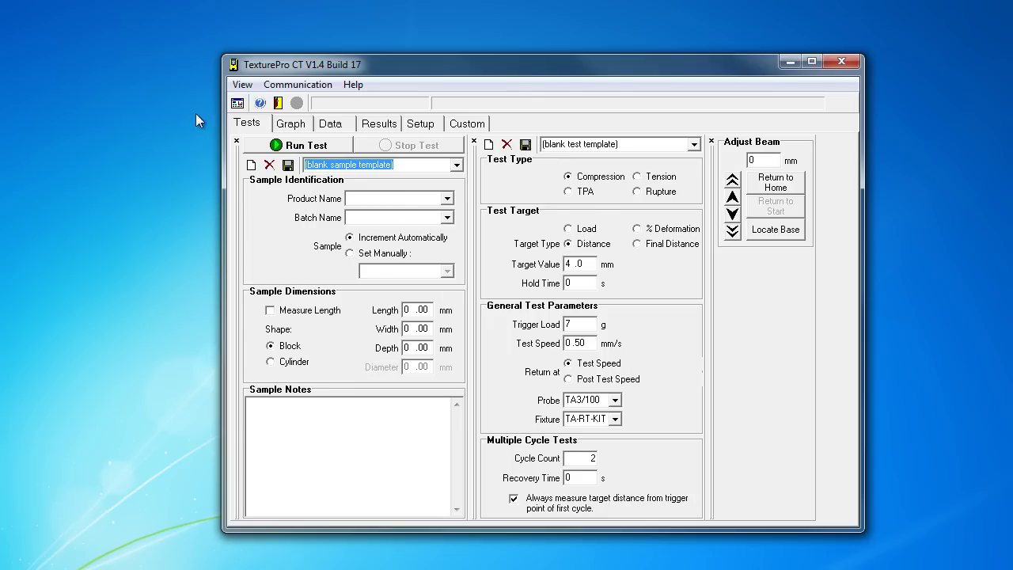
left_click(411, 125)
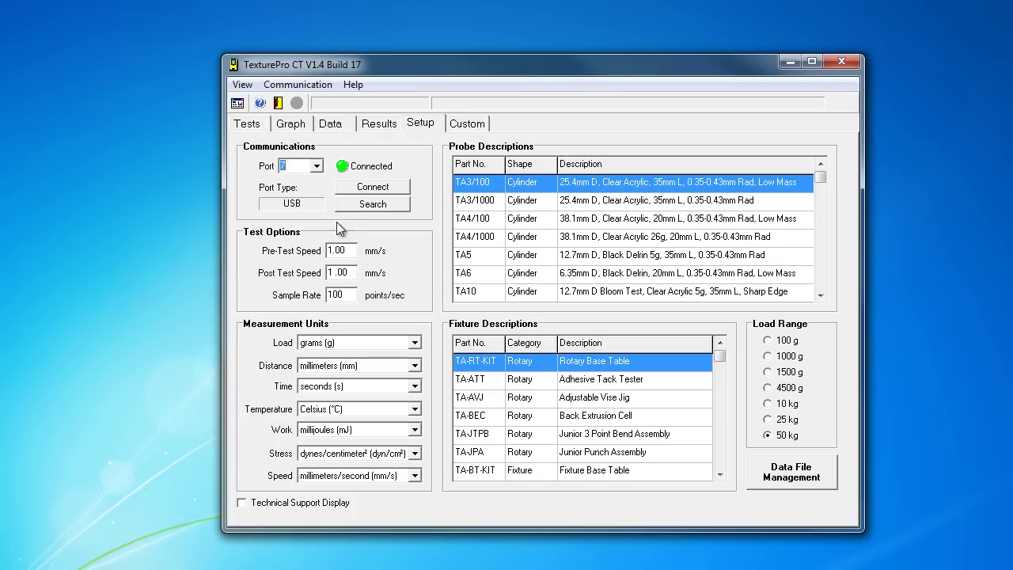
left_click_drag(356, 250, 231, 250)
type("1.20")
left_click_drag(354, 272, 269, 276)
type("1.5")
left_click(247, 123)
Enter Globe as the product and batch name, then run the test at the reduced 50 pts/sec rate
left_click(297, 148)
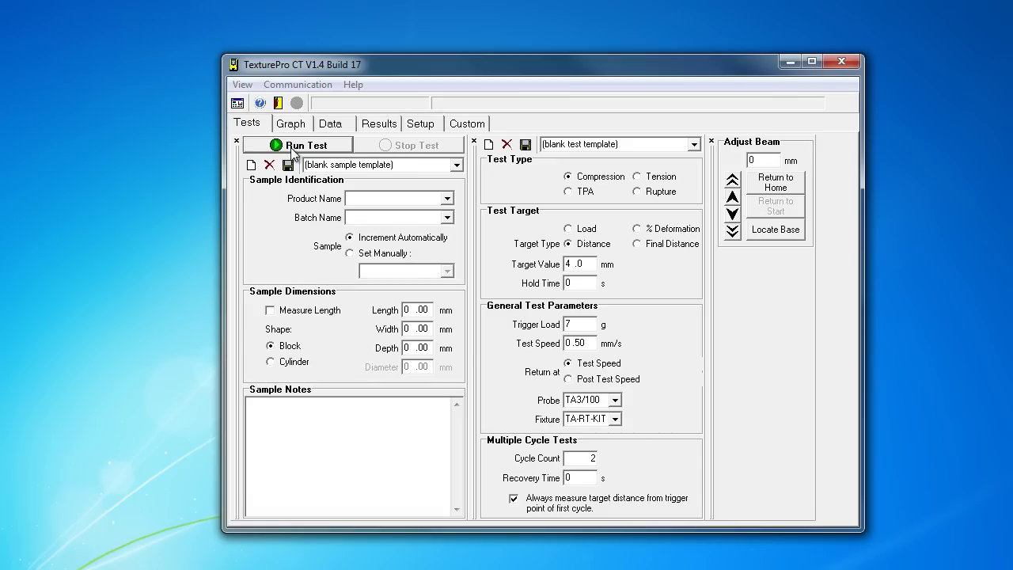
left_click(558, 331)
left_click(398, 198)
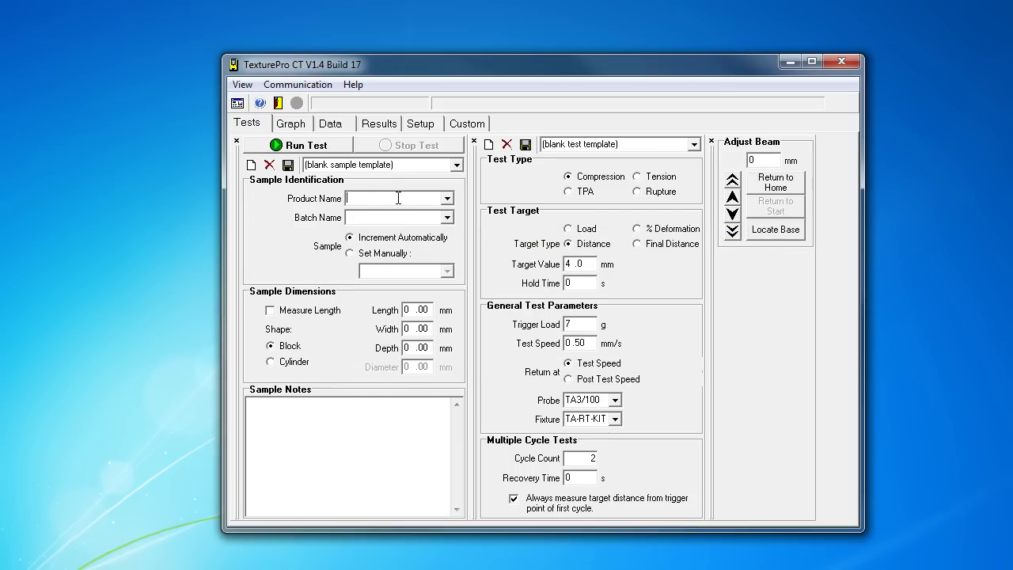
type("GlobeGlobe")
left_click(286, 150)
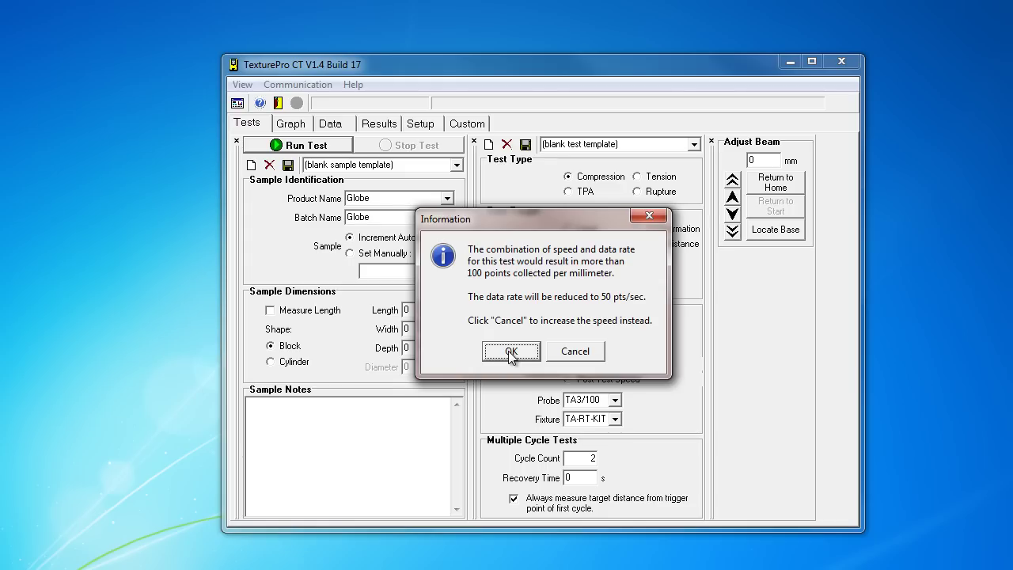
left_click(510, 352)
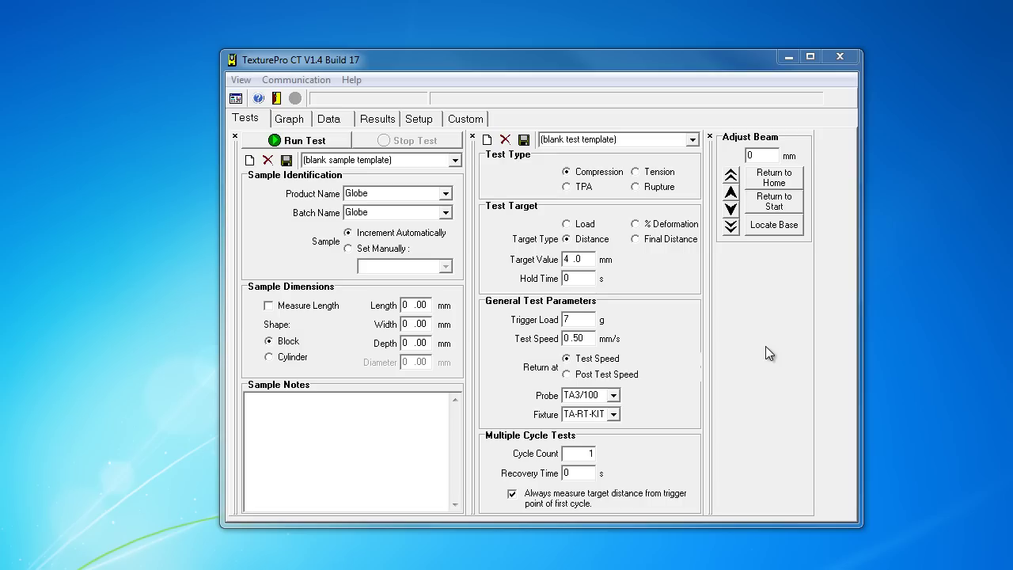
Set the trigger load to 20 g, keeping the probe return at test speed
double_click(589, 320)
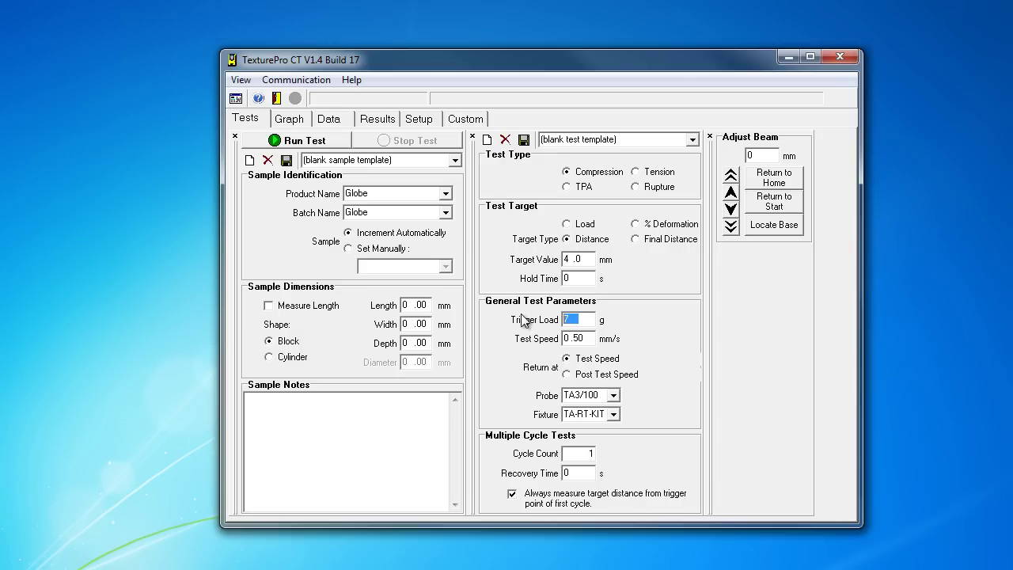
type("20")
left_click(637, 375)
left_click(595, 359)
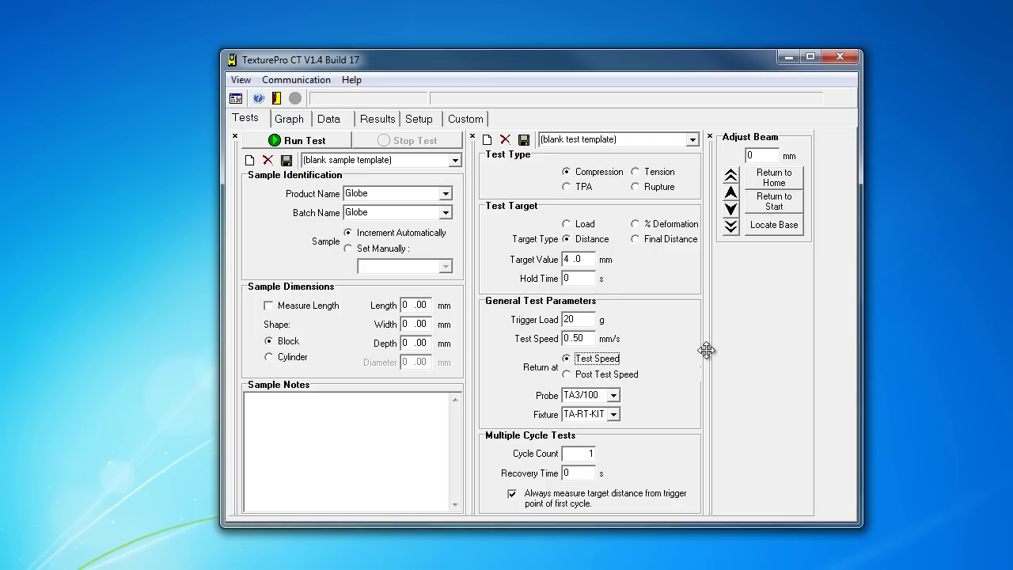
Start another Globe test without saving the previous data, accepting the reduced data rate
left_click(319, 157)
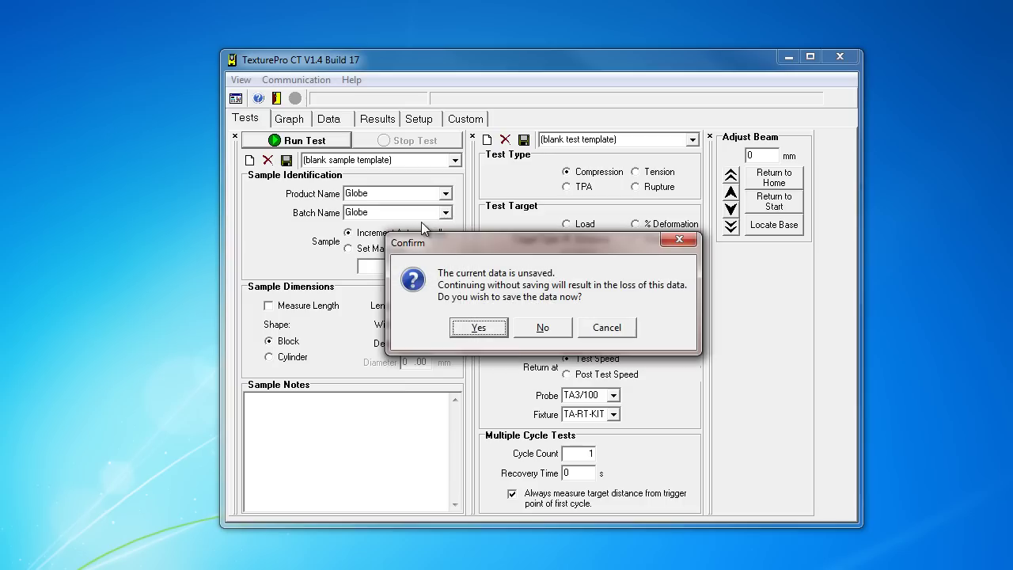
left_click(542, 328)
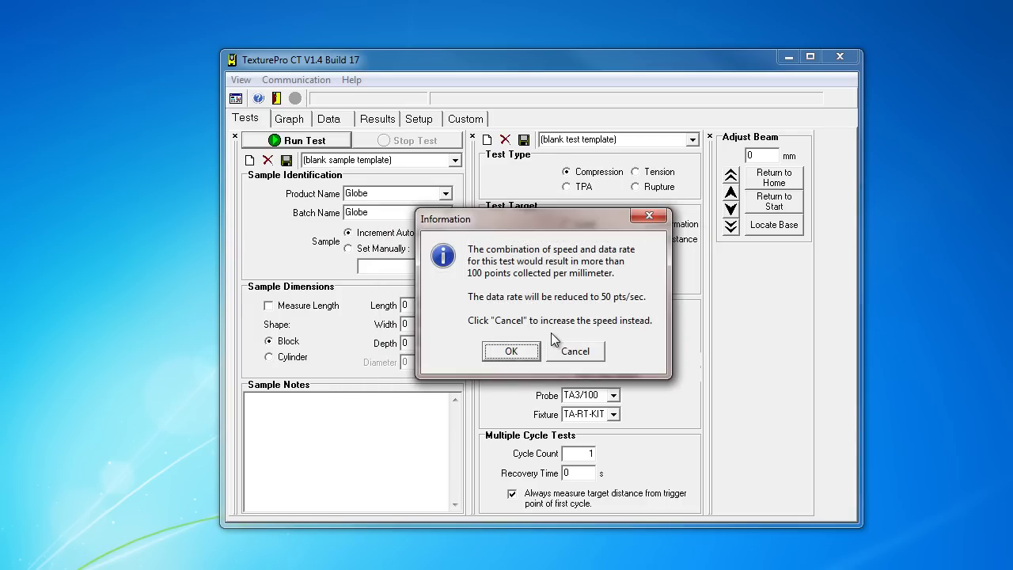
left_click(515, 351)
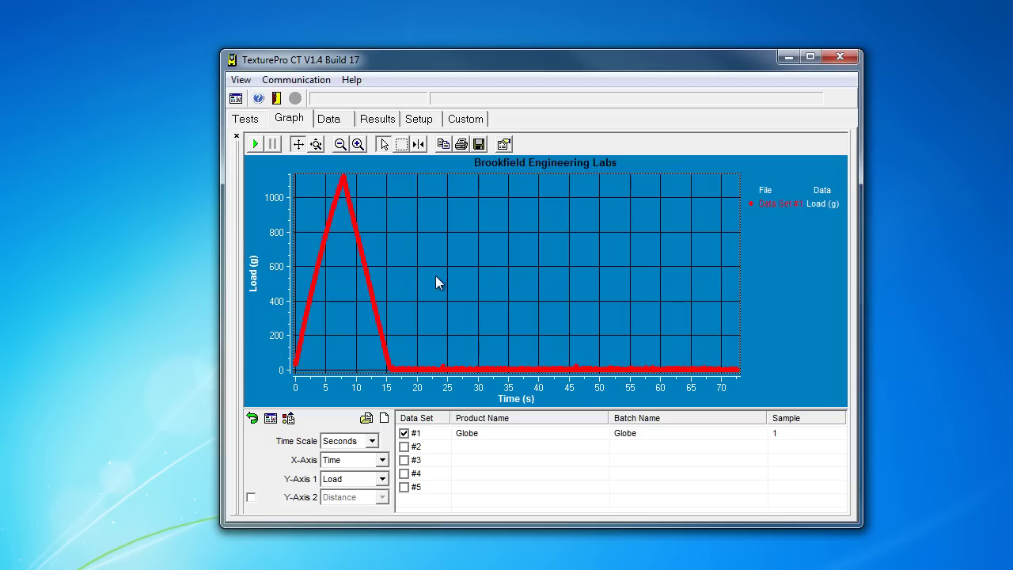
Zoom the load curve in and out, and shift the time and load axes toward the peak
left_click(358, 143)
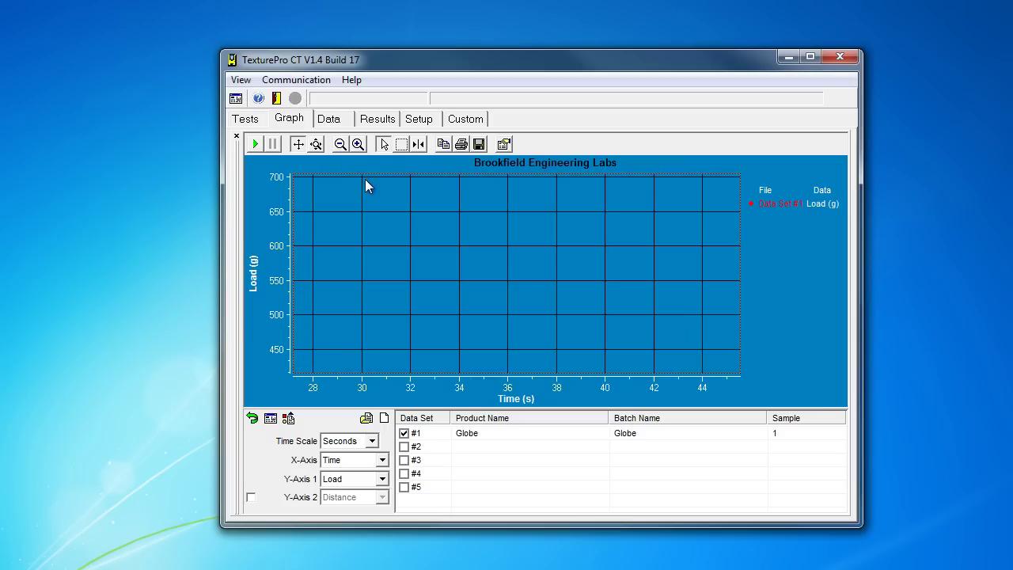
left_click(340, 144)
left_click(340, 144)
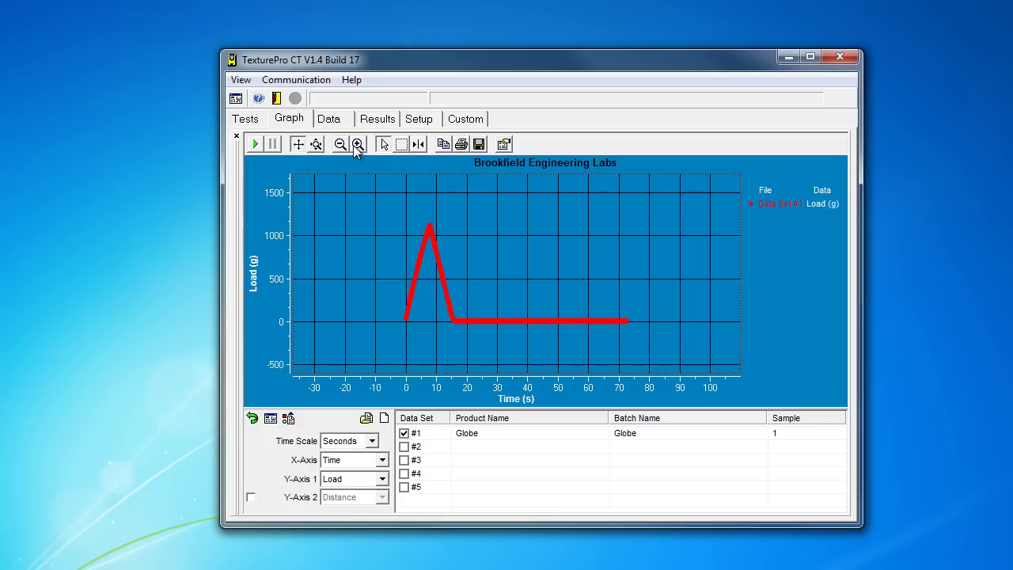
left_click(358, 144)
left_click(358, 144)
left_click(340, 144)
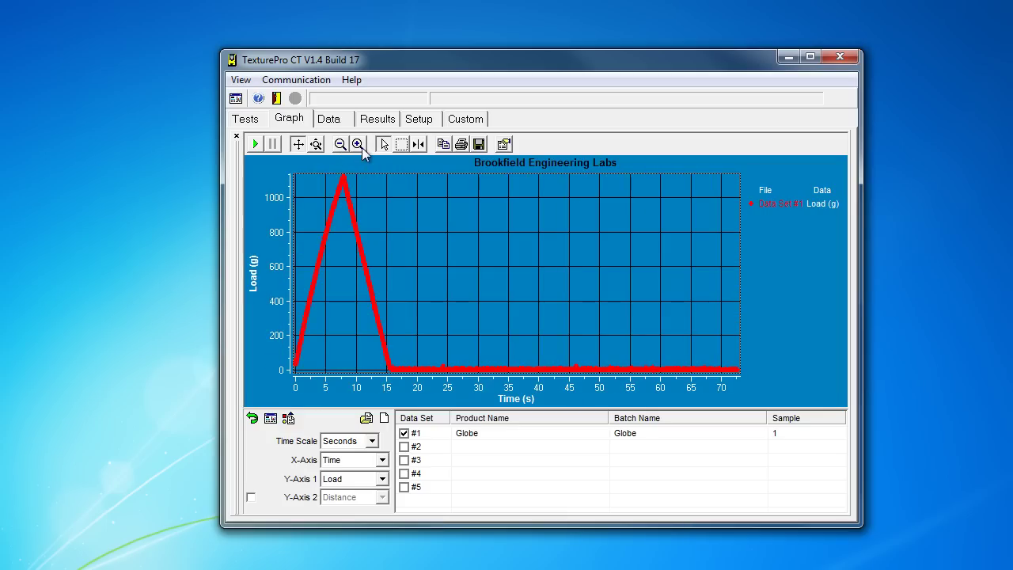
left_click(358, 144)
left_click(339, 144)
mouse_move(536, 389)
left_mouse_down()
mouse_move(493, 387)
mouse_move(669, 391)
mouse_move(554, 387)
left_mouse_up()
left_click_drag(276, 324, 285, 370)
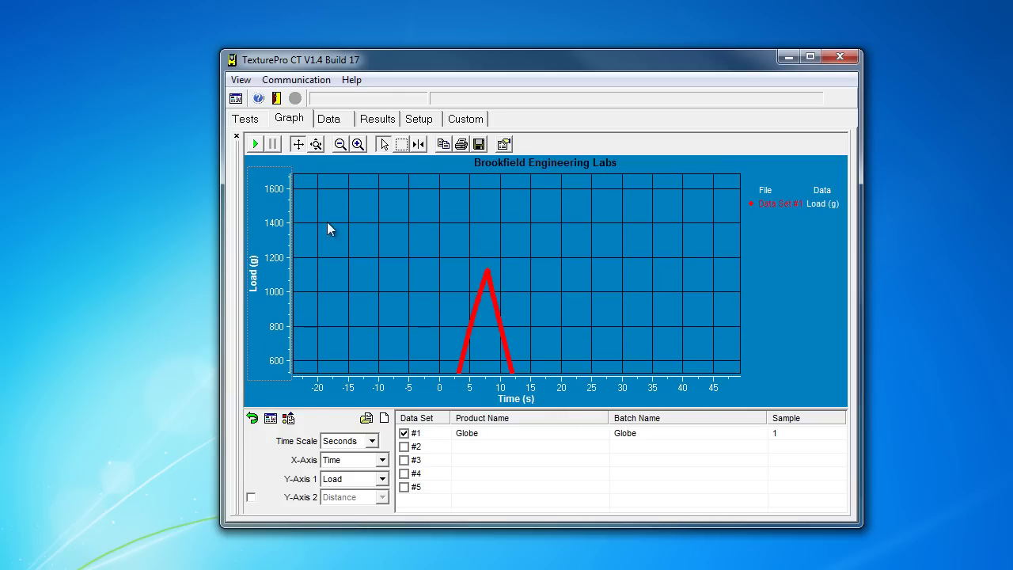
Zoom closely into the peak and place markers from 7.80 to 8.06 s, giving 28.57 g/s slope
left_click(361, 147)
left_click_drag(474, 387, 625, 387)
left_click_drag(272, 257, 274, 230)
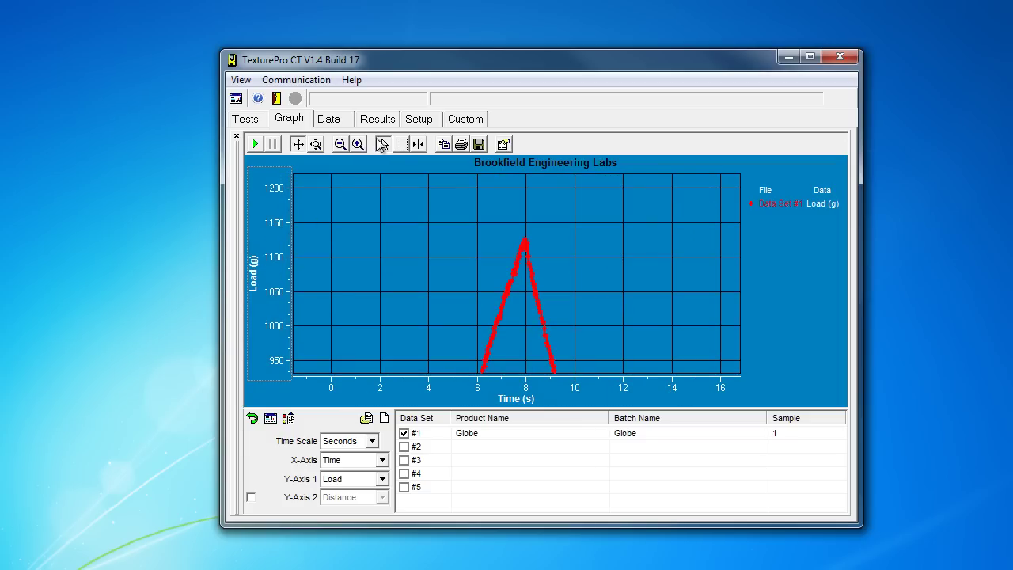
left_click(358, 144)
mouse_move(536, 395)
left_mouse_down()
mouse_move(554, 401)
mouse_move(527, 400)
left_mouse_up()
left_click(358, 144)
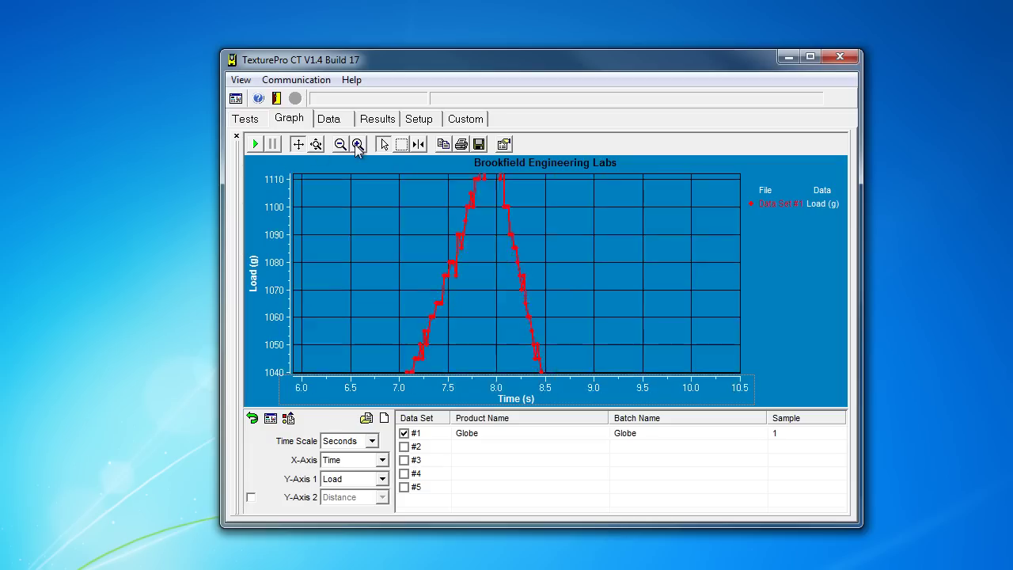
left_click(357, 146)
left_click_drag(515, 398, 601, 386)
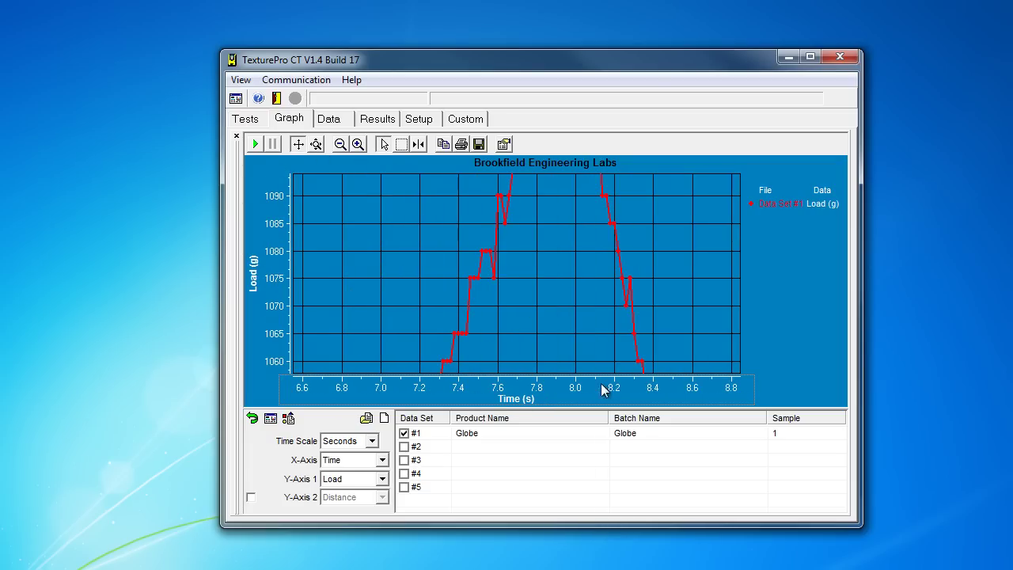
left_click_drag(287, 249, 283, 446)
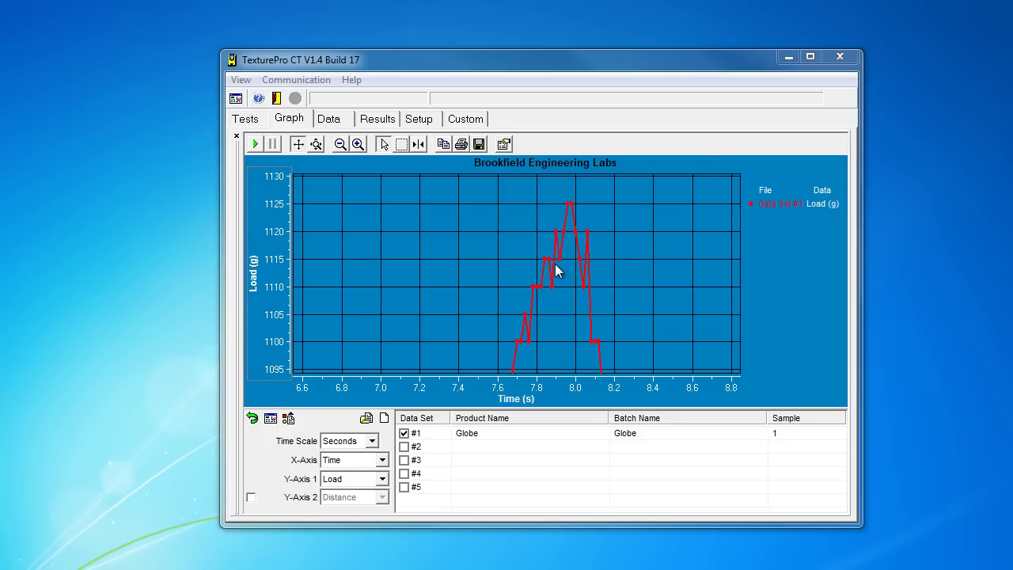
mouse_move(536, 291)
left_mouse_down()
mouse_move(577, 290)
mouse_move(591, 264)
left_mouse_up()
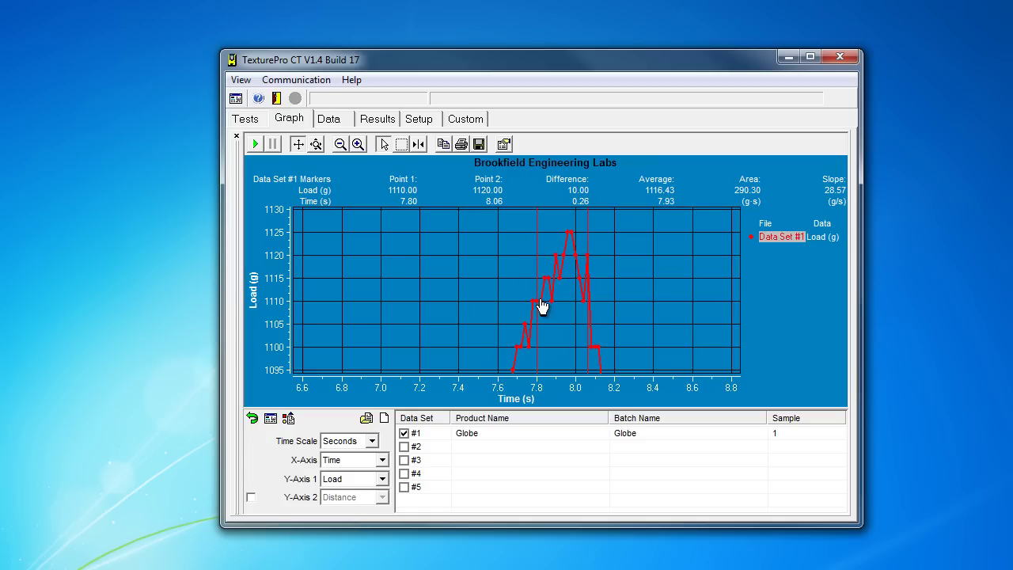
Tick Hardness as the only first-cycle calculation, then return to the Results page via Graph and Data
left_click(378, 118)
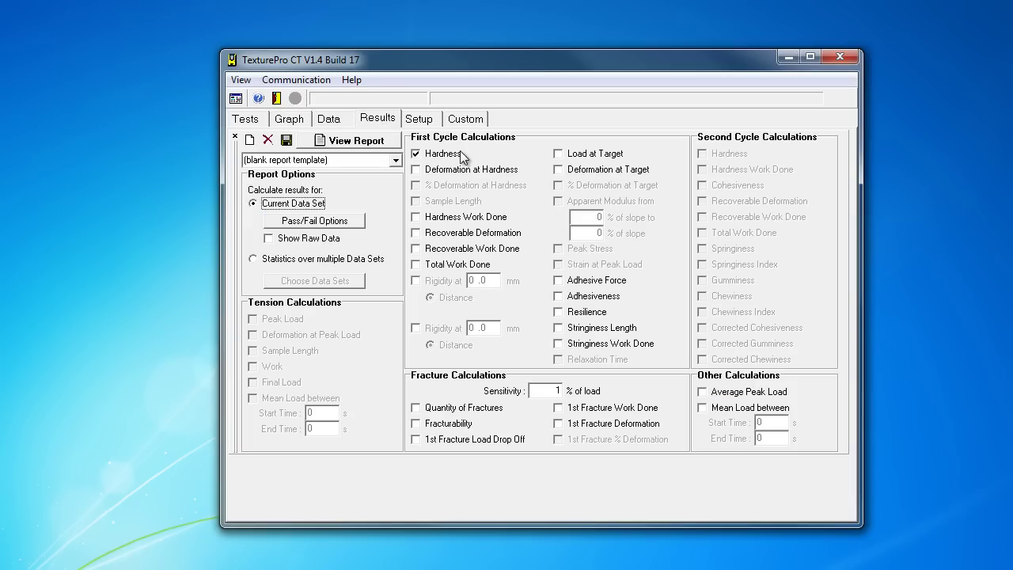
left_click(462, 155)
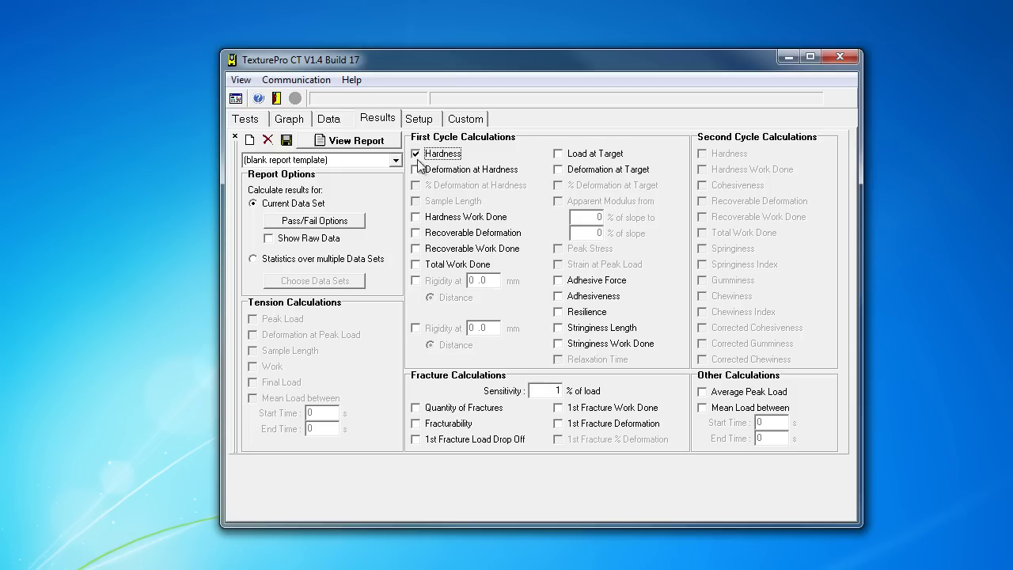
left_click(289, 118)
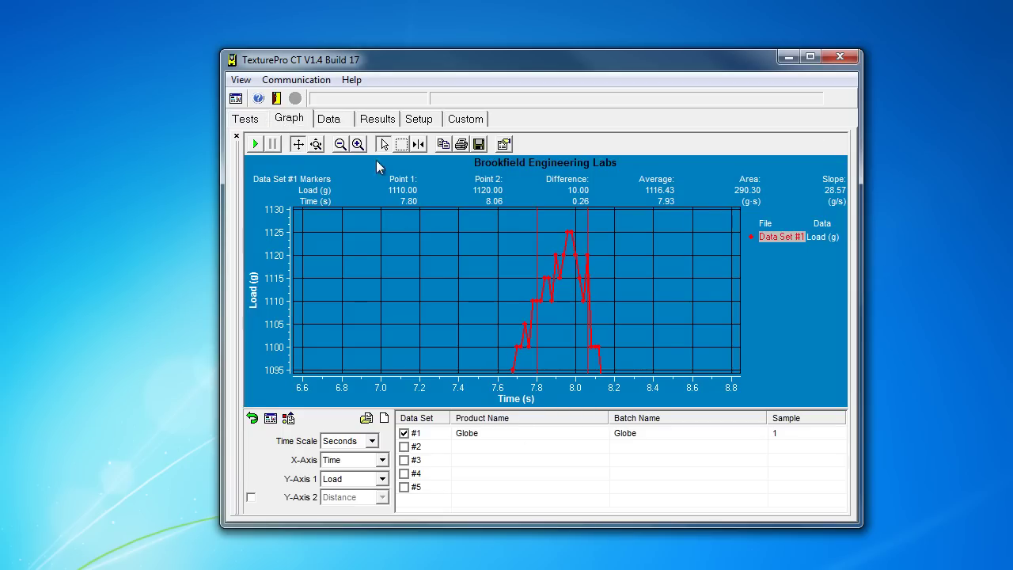
left_click(349, 120)
left_click(372, 122)
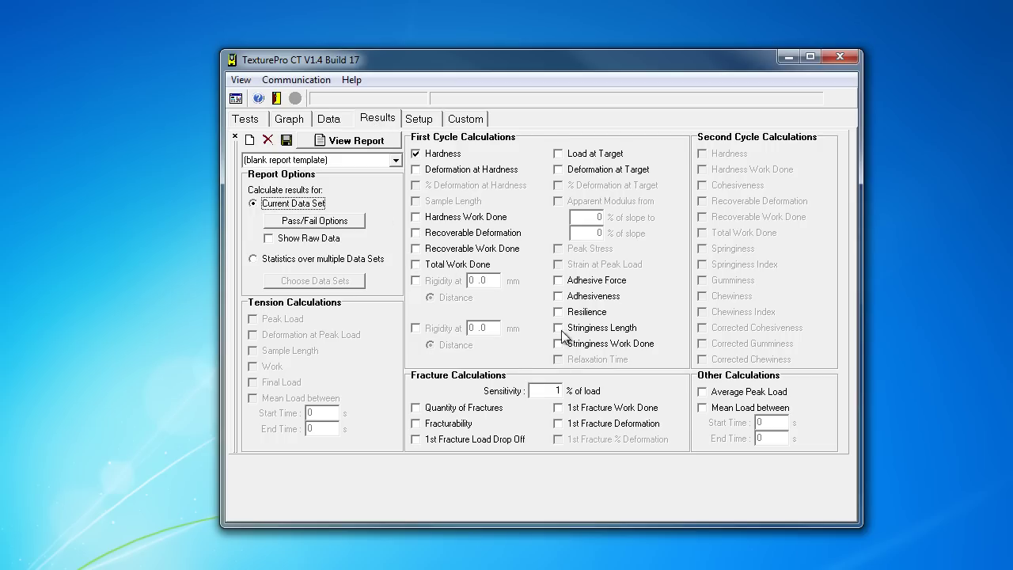
Generate the Globe data report and scroll to the Hardness Cycle 1 result of 1125 g
left_click(372, 142)
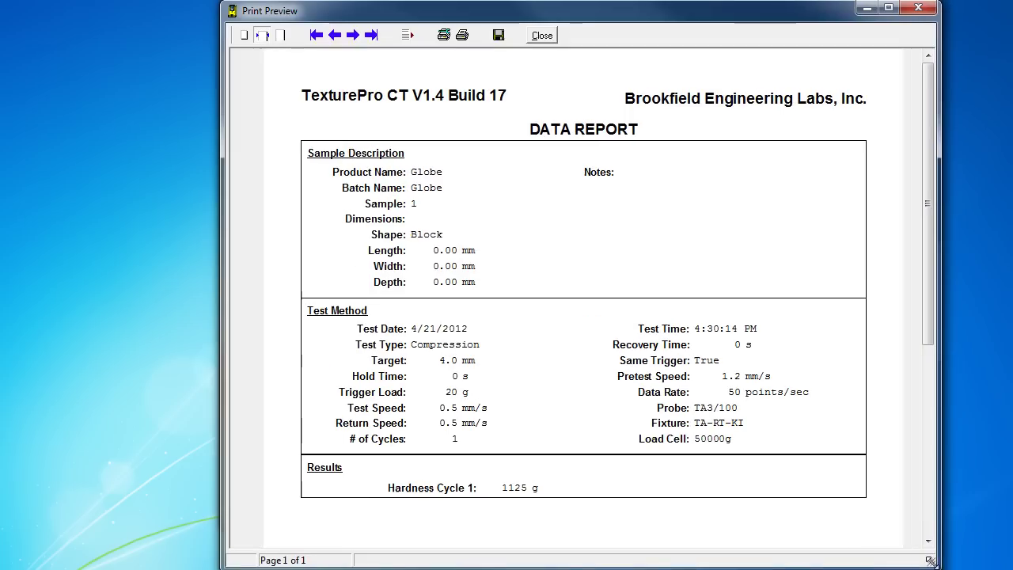
scroll(419, 373, "down", 3)
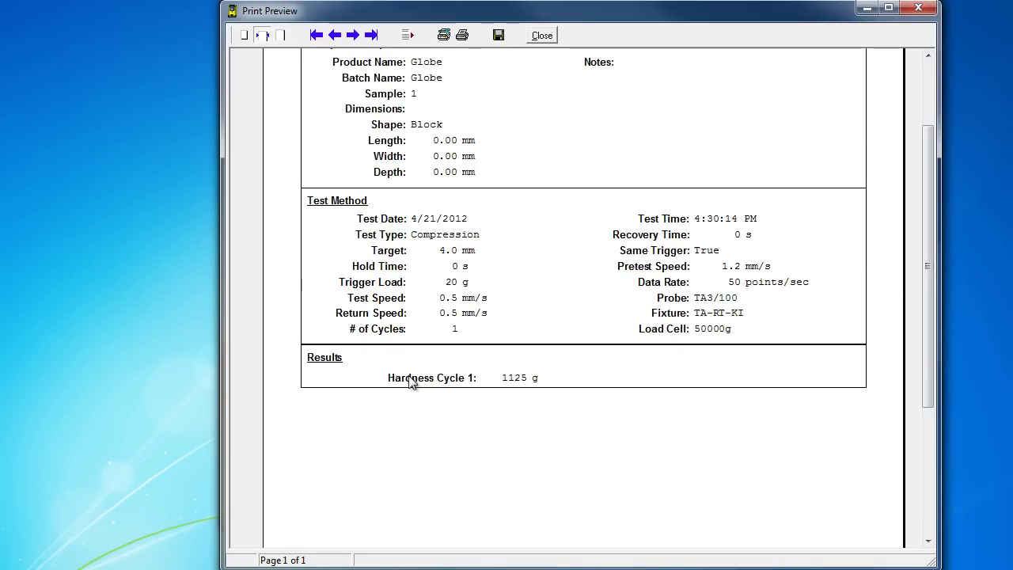
left_click_drag(926, 329, 932, 241)
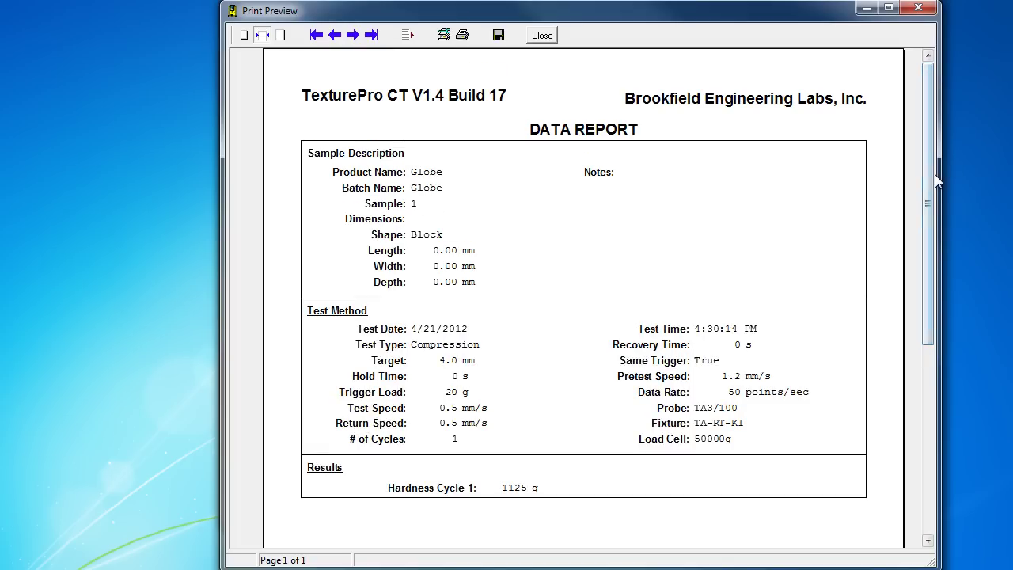
Close the Print Preview and go back through the Data tab to the load-versus-time graph
left_click(918, 8)
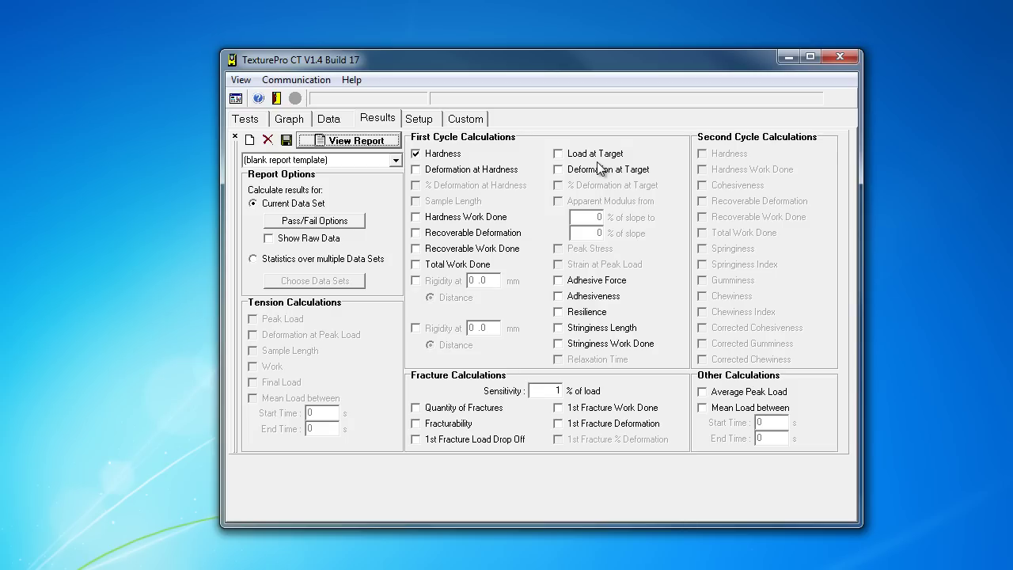
left_click(326, 121)
left_click(308, 119)
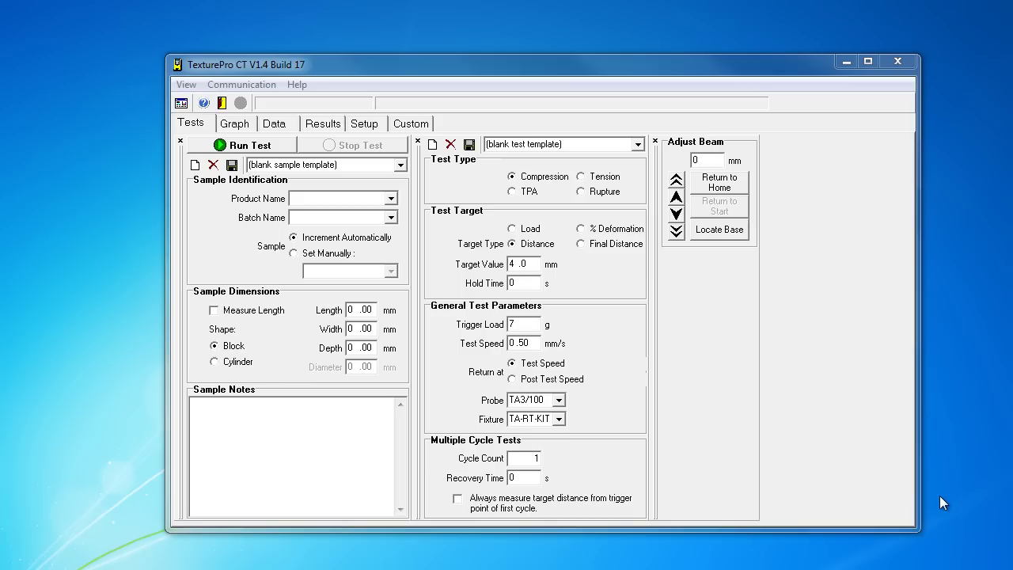
Load the Globe sample 2 data file from the Data tab and graph it as Data Set #1
left_click(235, 123)
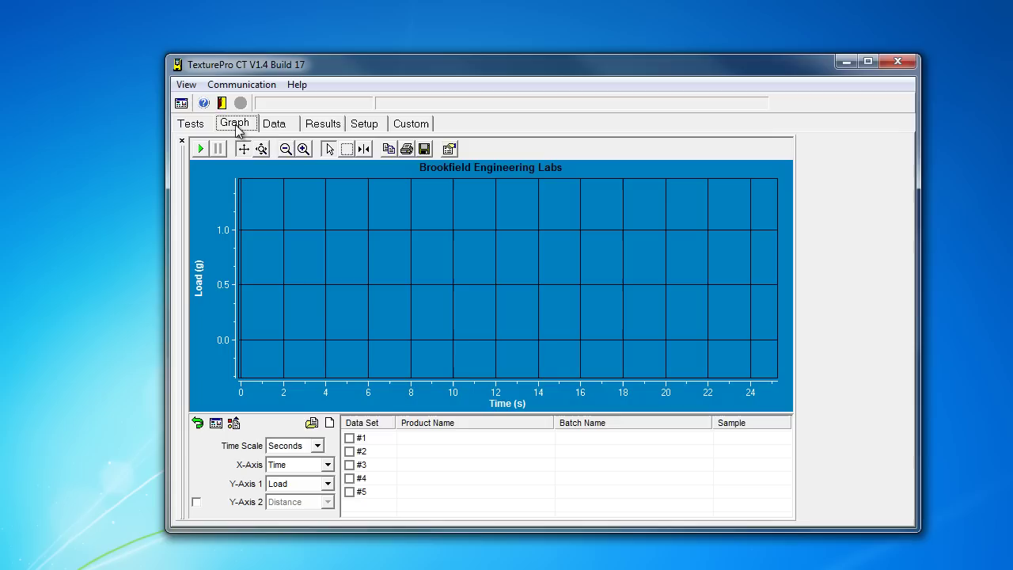
left_click(274, 123)
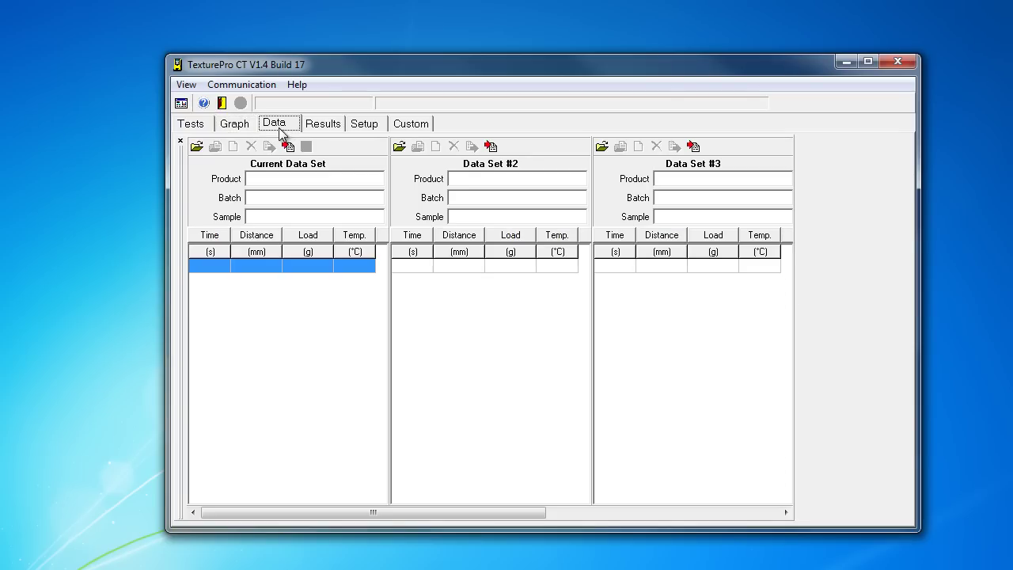
left_click(197, 147)
left_click(186, 275)
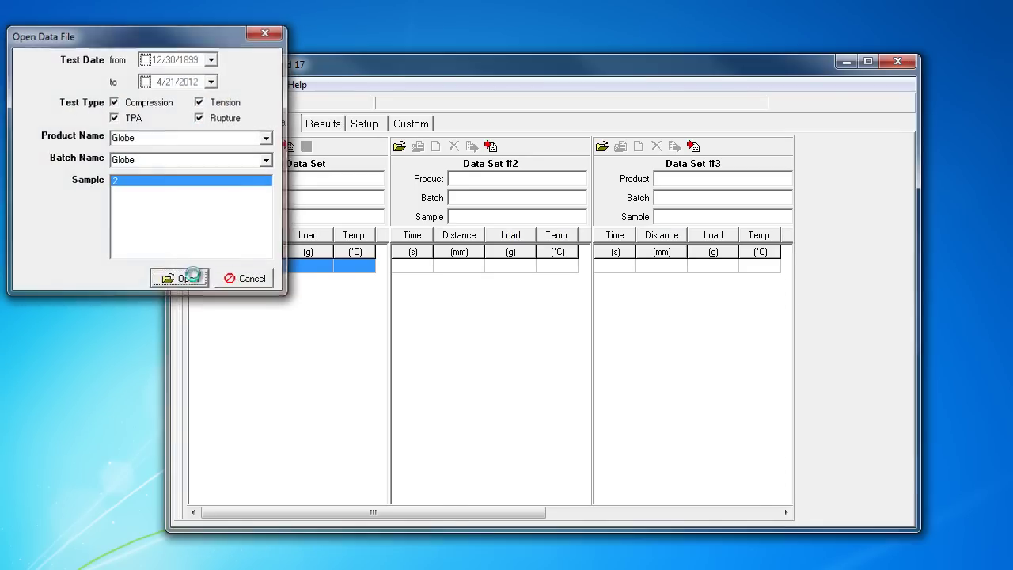
left_click(237, 125)
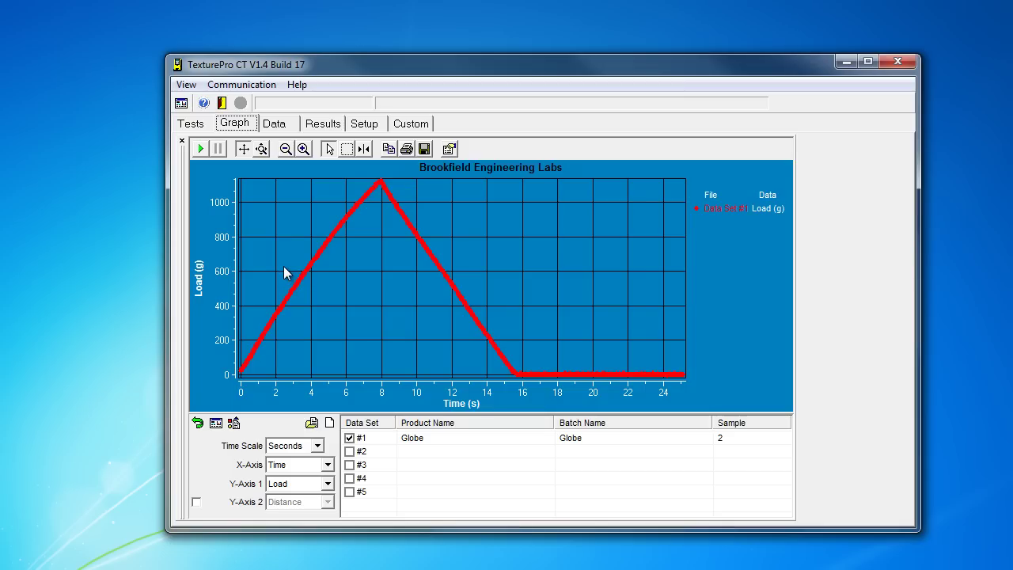
Switch the Setup page's load unit to kilograms (kg) and confirm the restart
left_click(367, 125)
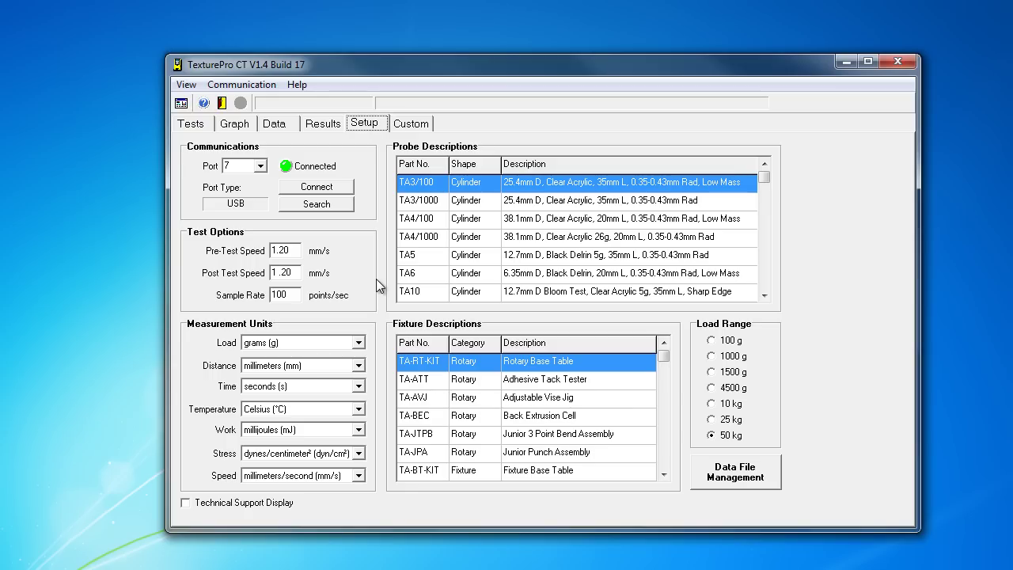
left_click(358, 344)
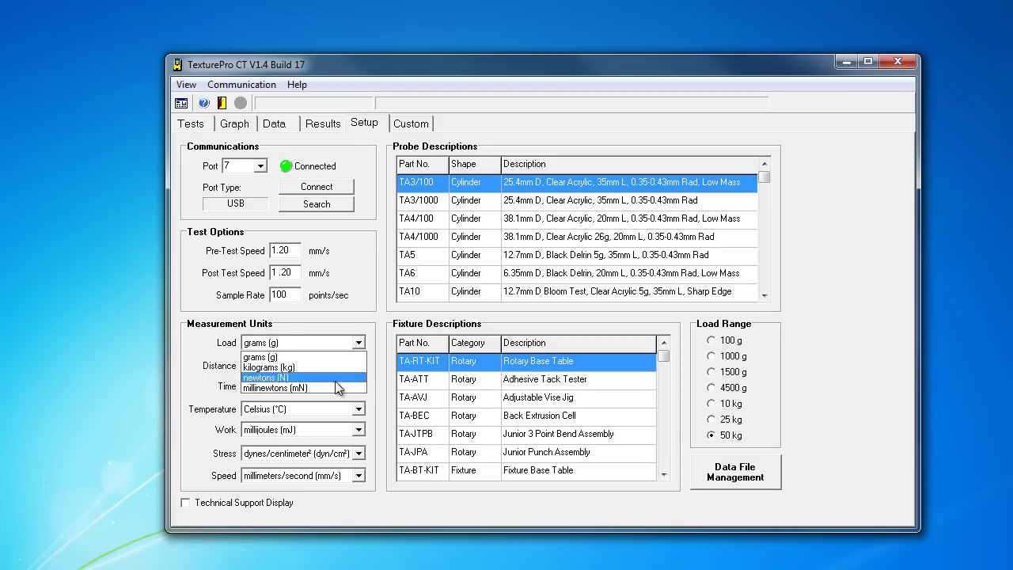
left_click(333, 368)
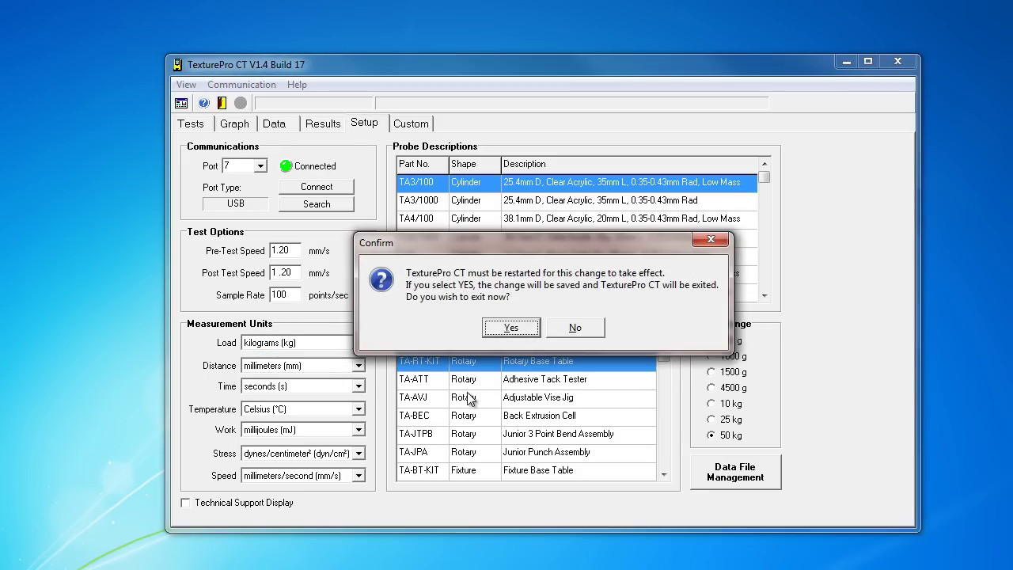
left_click(520, 331)
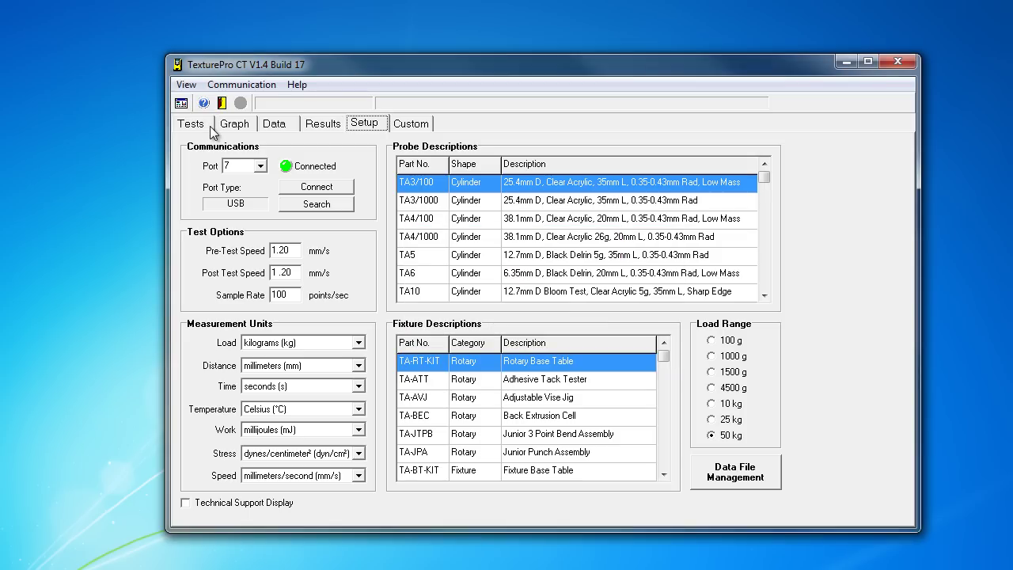
Review the Data, Results and Tests pages while the units are still kilograms
left_click(274, 125)
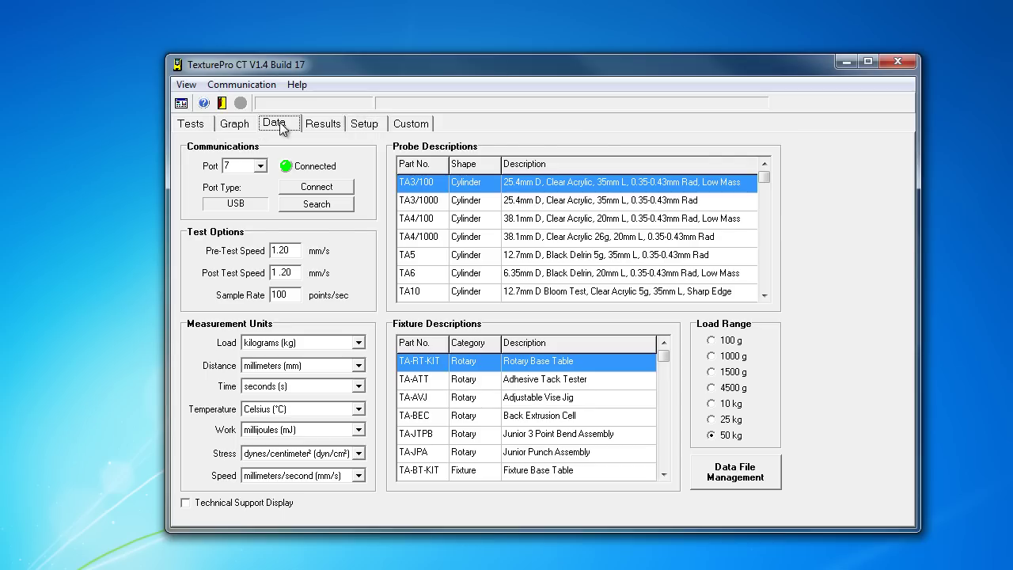
left_click(314, 126)
left_click(271, 124)
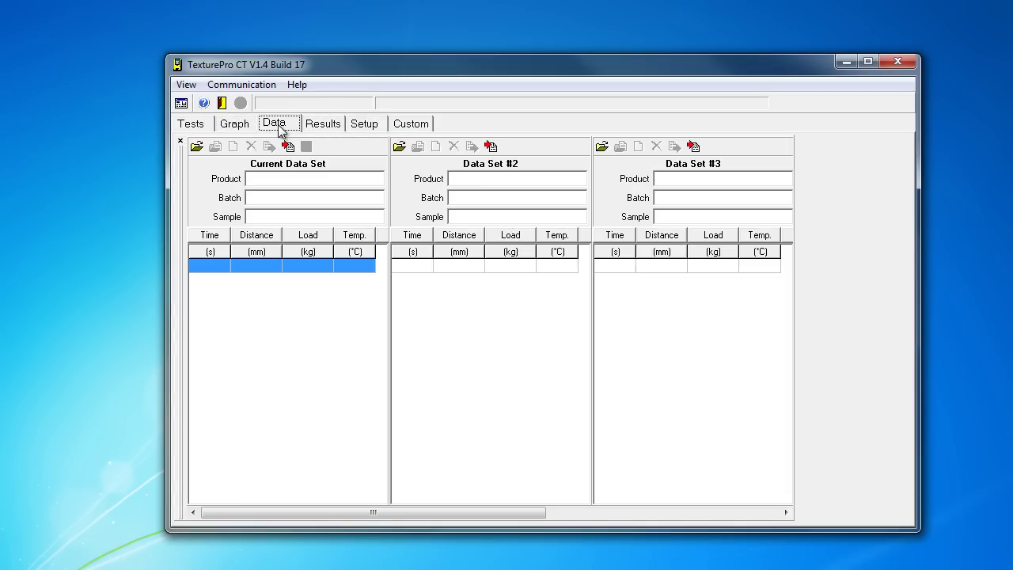
left_click(204, 128)
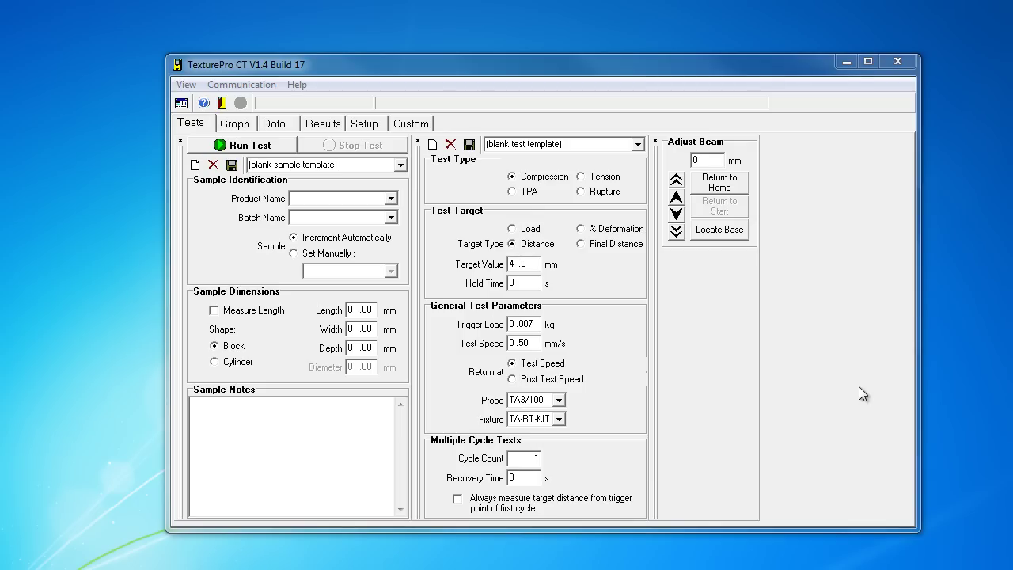
On Setup, set the load unit to grams (g) and accept the restart
left_click(383, 128)
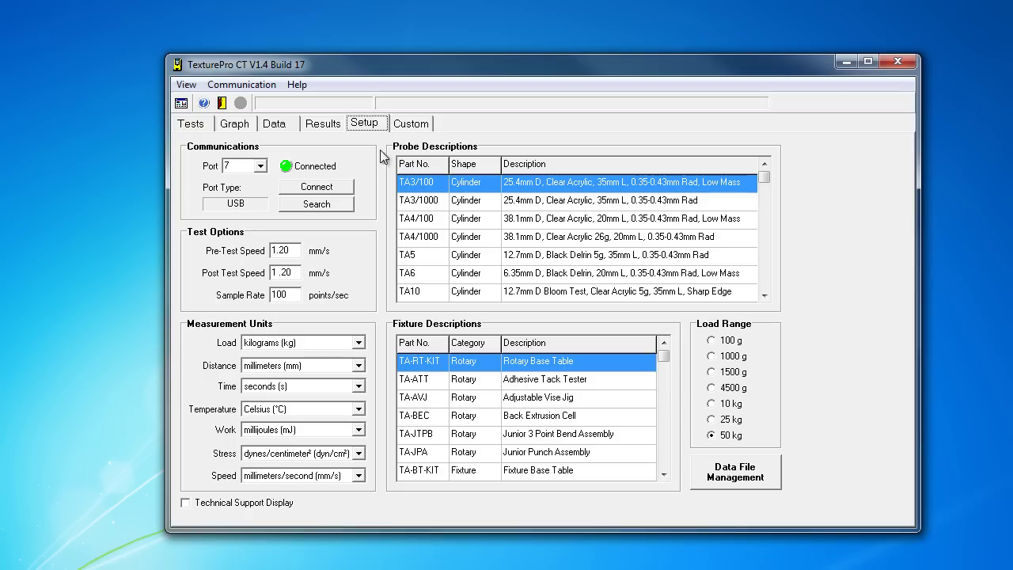
left_click(357, 343)
left_click(330, 357)
left_click(504, 331)
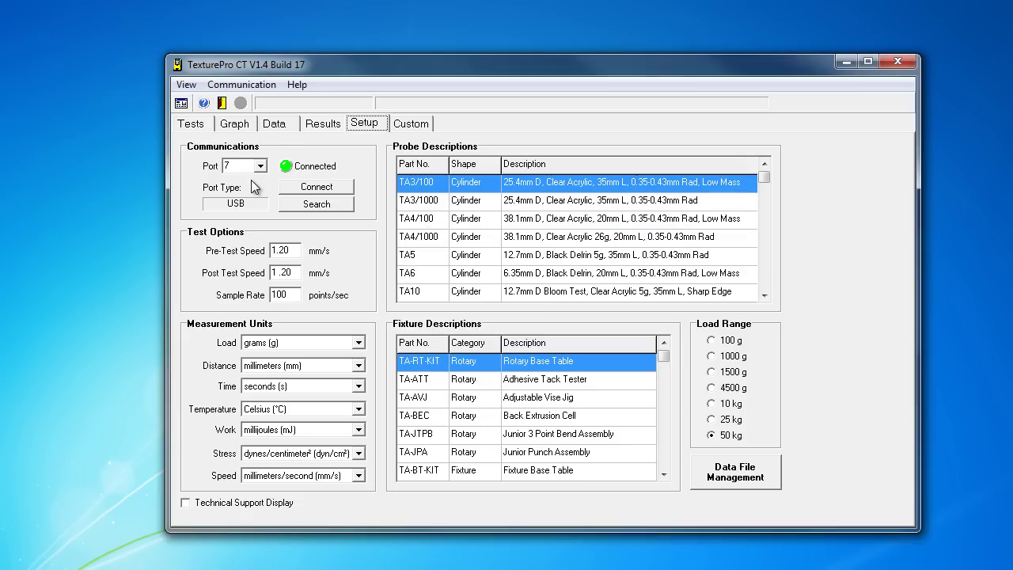
Load the saved Globe sample 2 test as the current data set
left_click(252, 126)
left_click(215, 130)
left_click(227, 129)
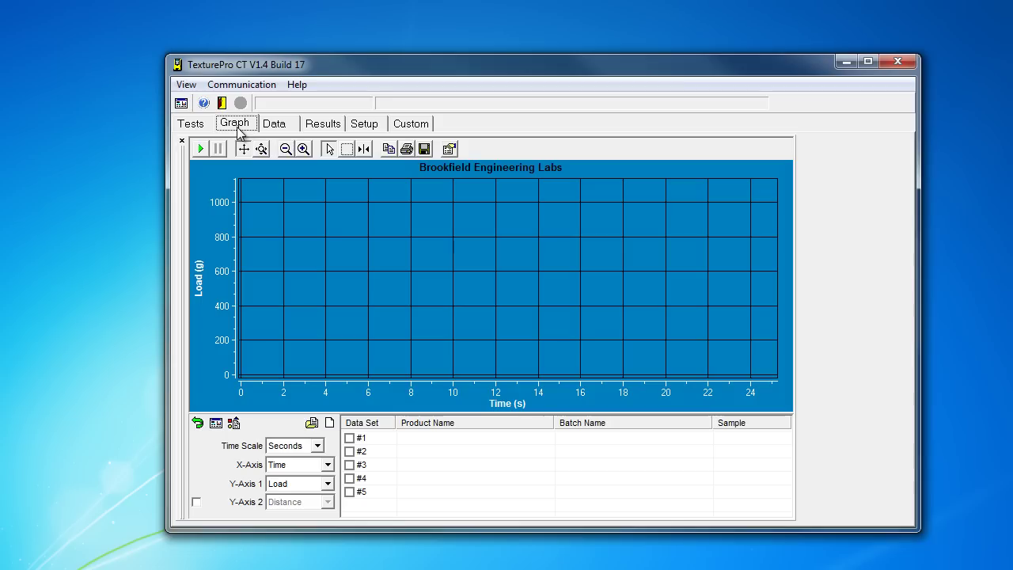
left_click(200, 133)
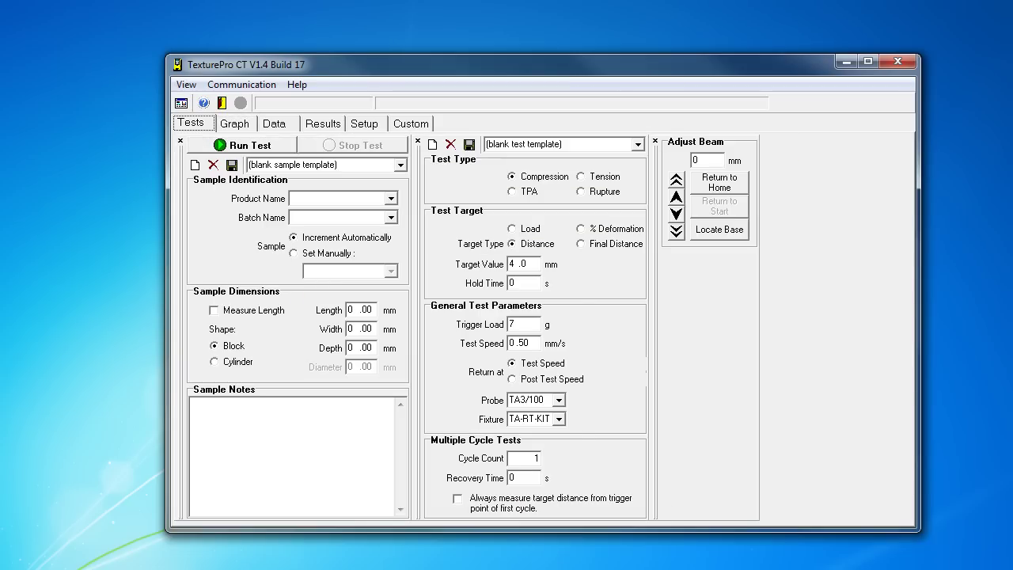
left_click(958, 546)
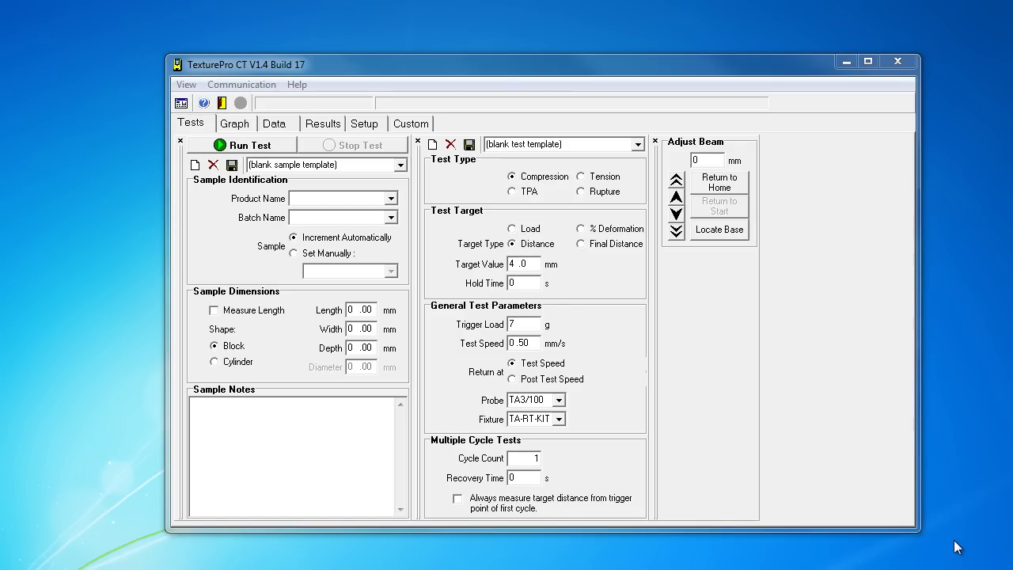
left_click(275, 124)
left_click(235, 126)
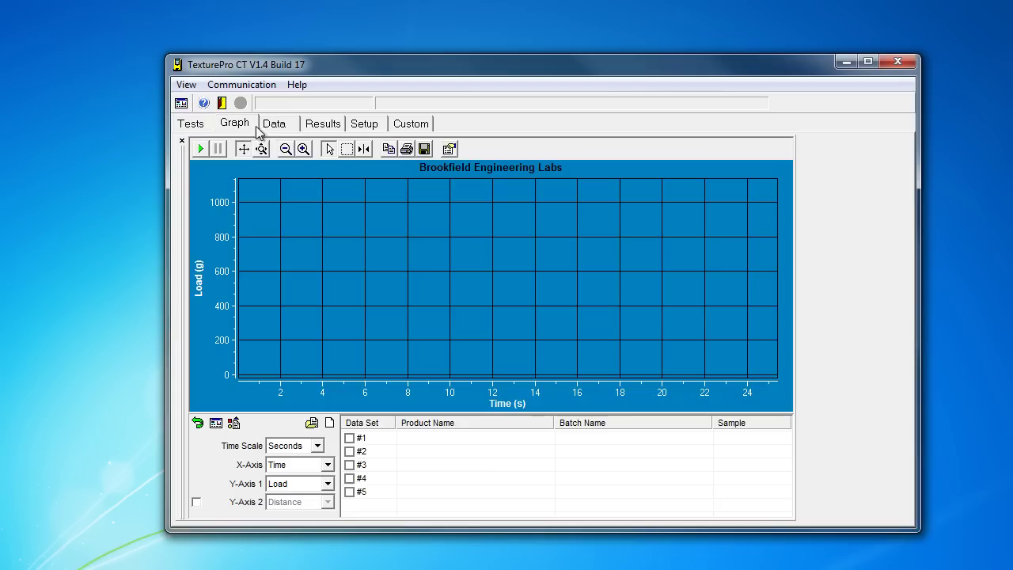
left_click(275, 127)
left_click(196, 147)
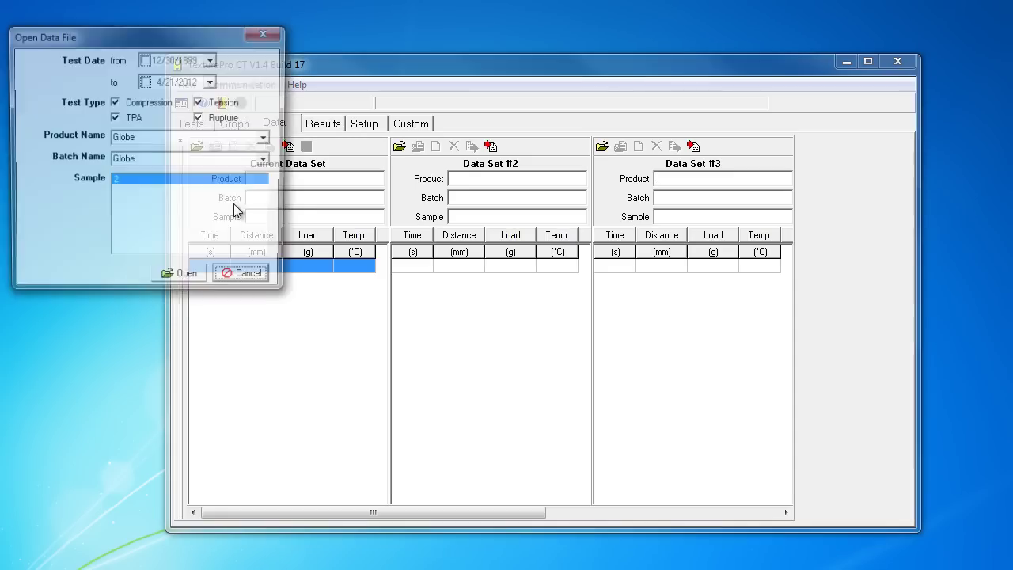
left_click(184, 182)
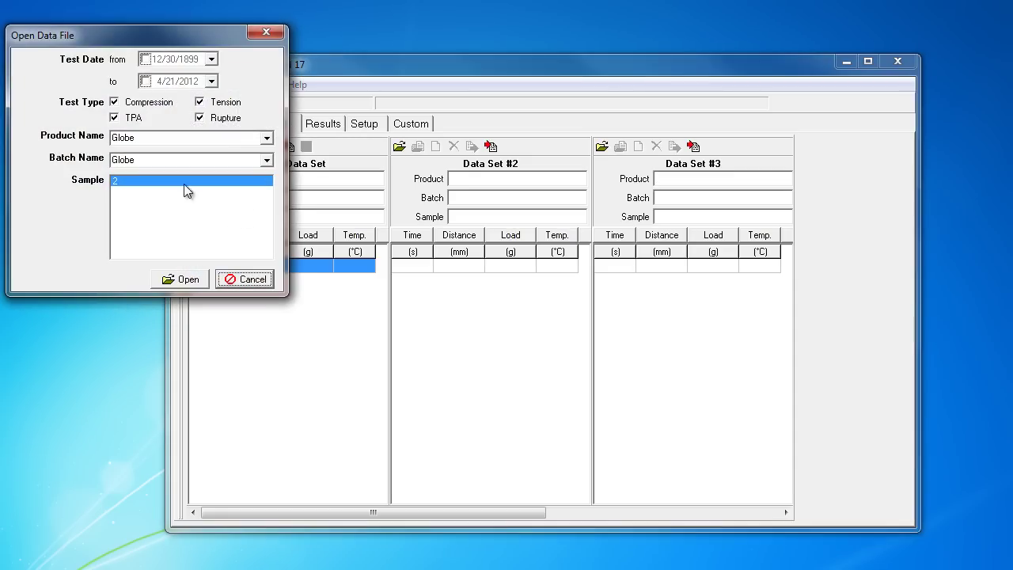
left_click(180, 278)
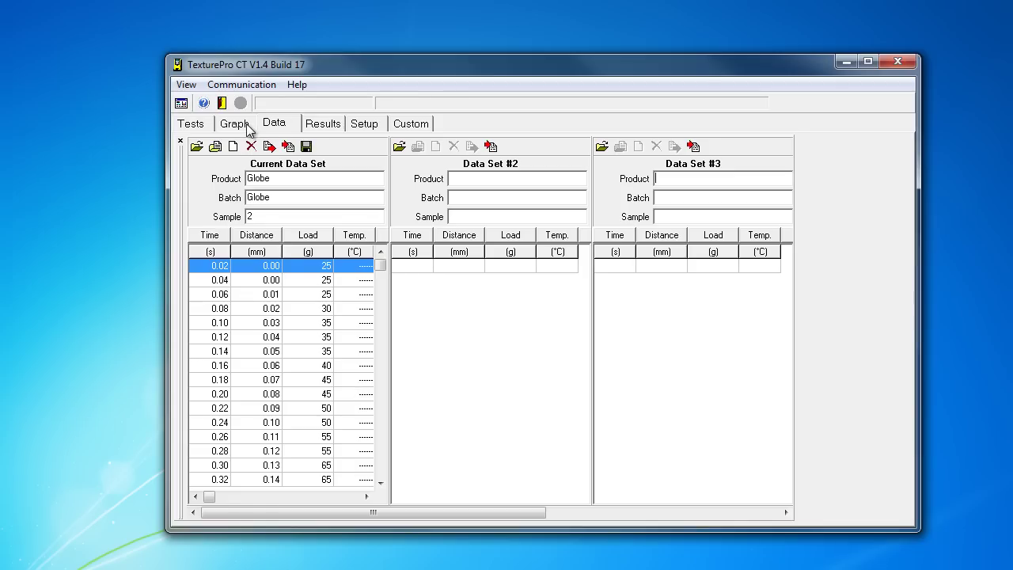
Pan and zoom the load graph around the peak near 8 s, then return to Data
left_click(245, 124)
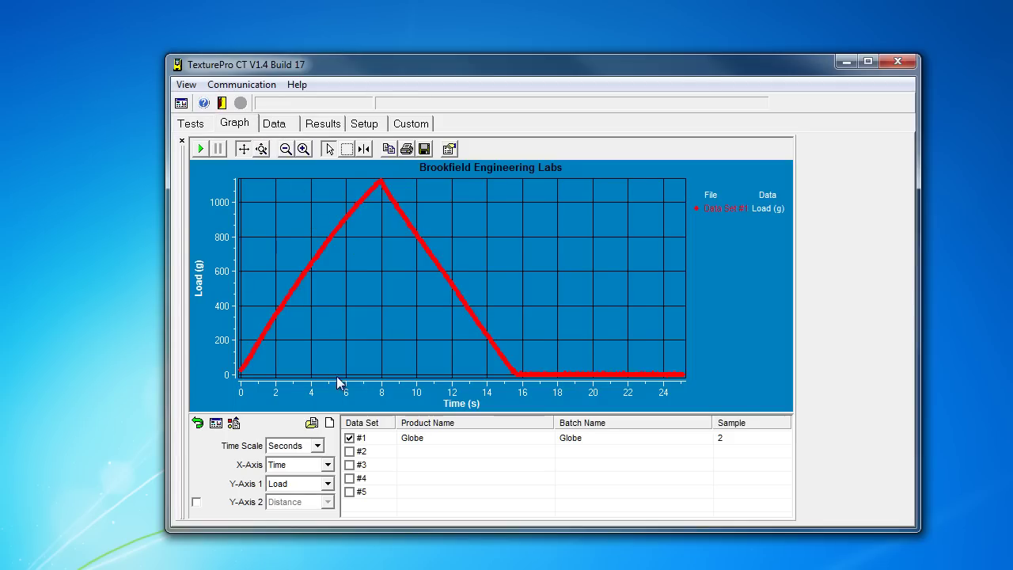
left_click_drag(338, 383, 481, 396)
left_click_drag(242, 312, 222, 402)
left_click(305, 150)
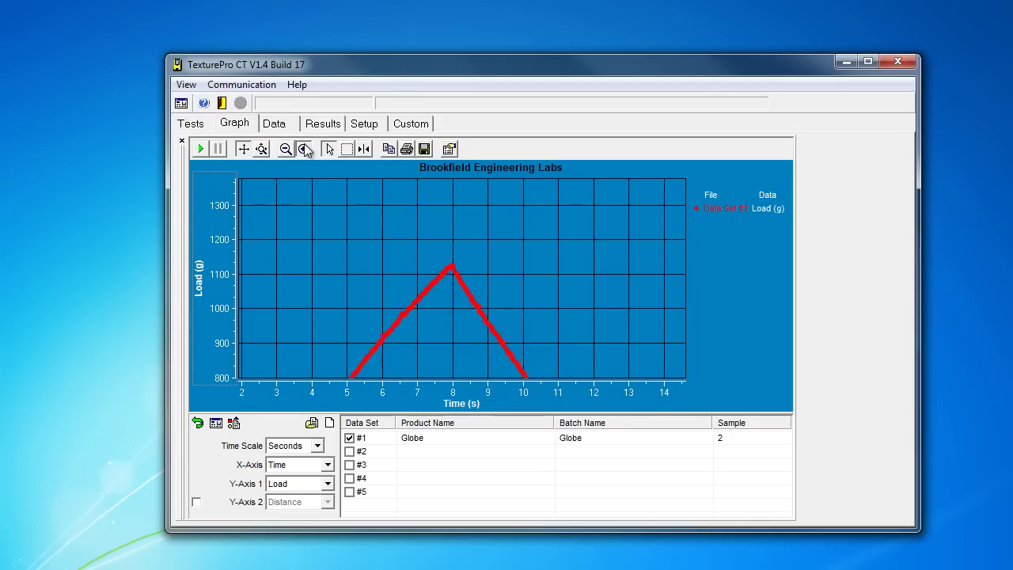
left_click(305, 151)
left_click_drag(457, 373, 637, 402)
left_click_drag(210, 294, 263, 435)
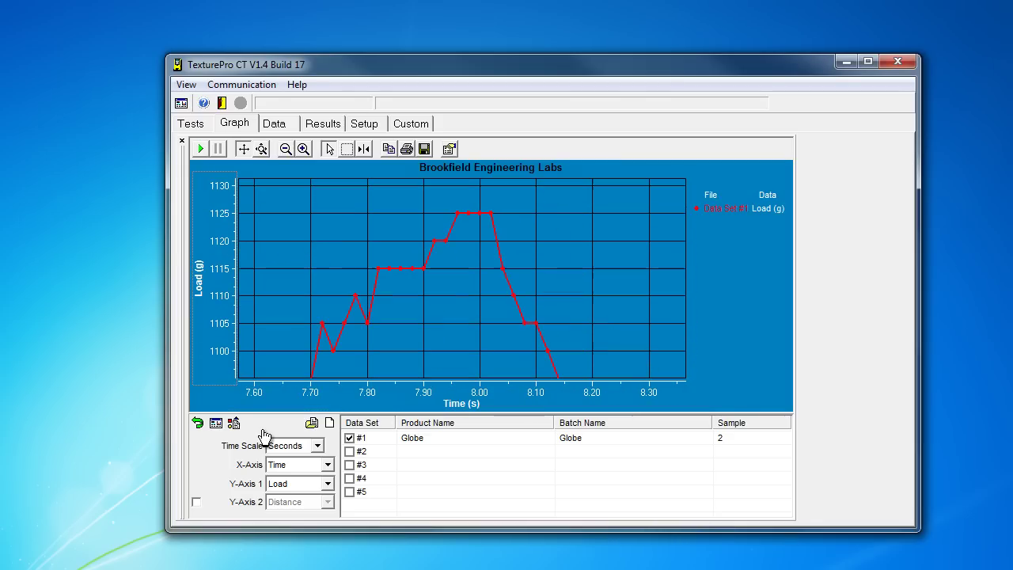
left_click(286, 149)
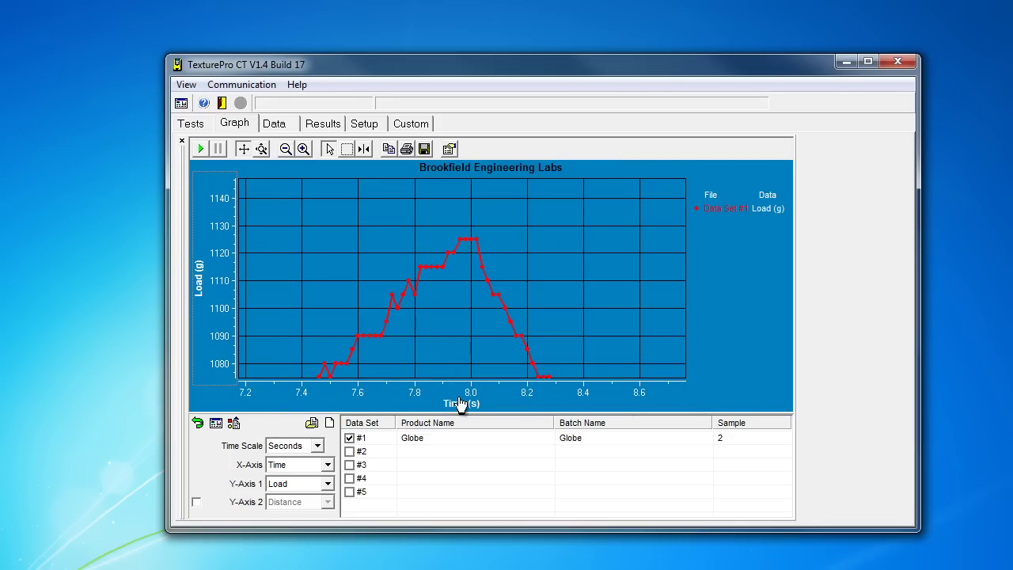
left_click_drag(475, 393, 457, 394)
left_click(274, 122)
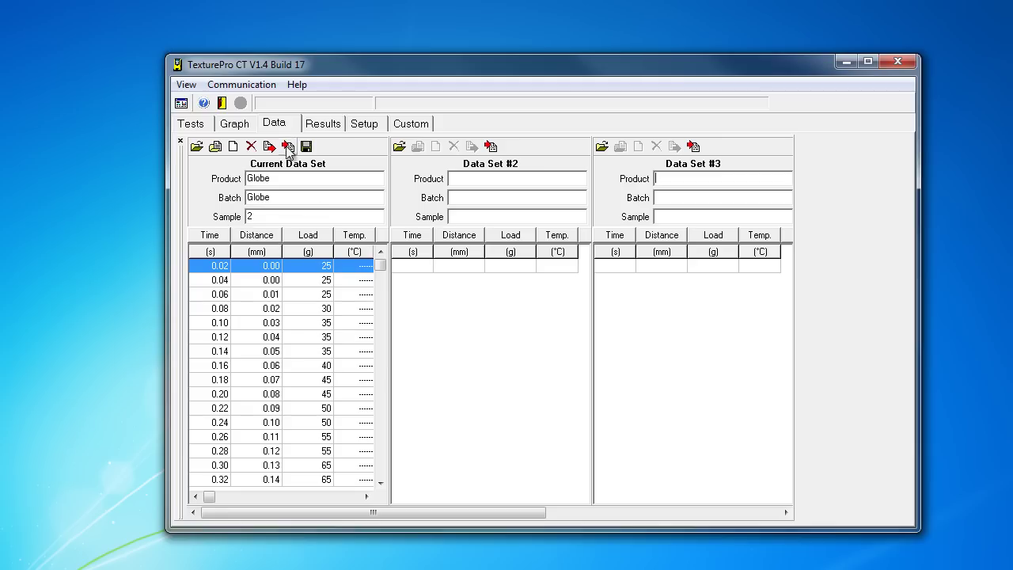
Inspect loaded data rows and the graph, then show the Globe test setup with 20 g trigger
left_click(343, 309)
left_click(280, 268)
left_click(250, 125)
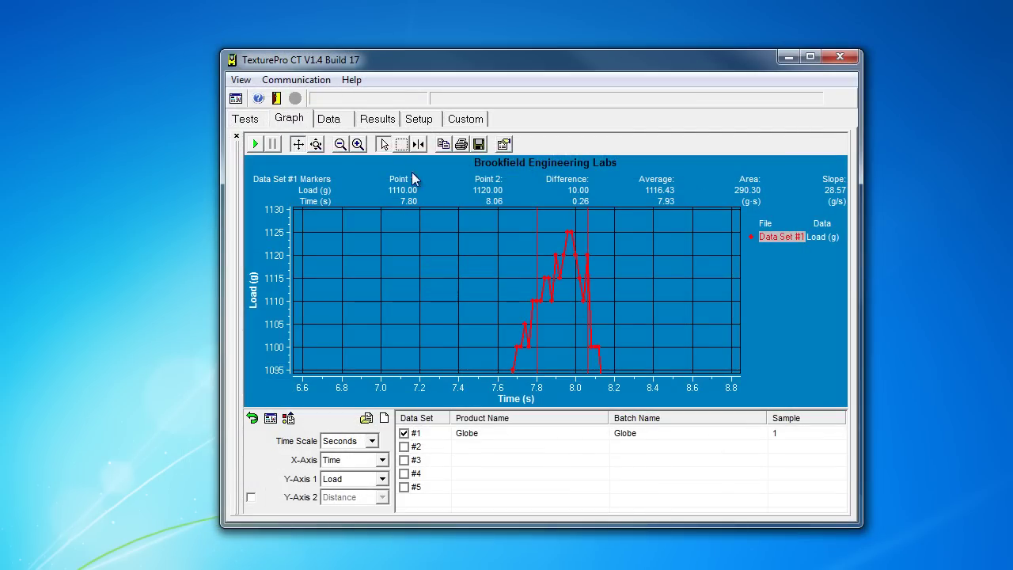
left_click(252, 120)
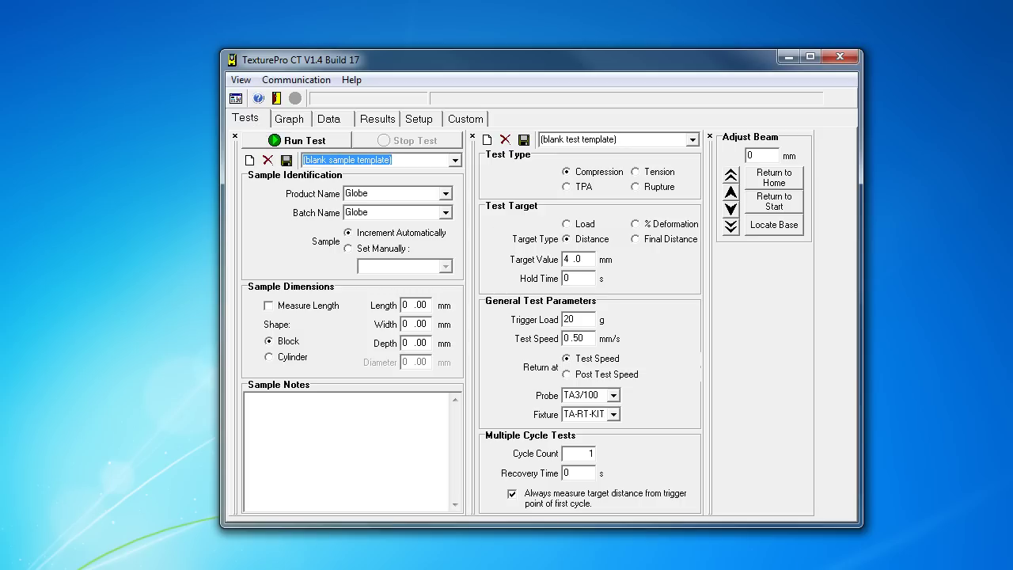
Reactivate the program window and return to the test setup page
left_click(841, 534)
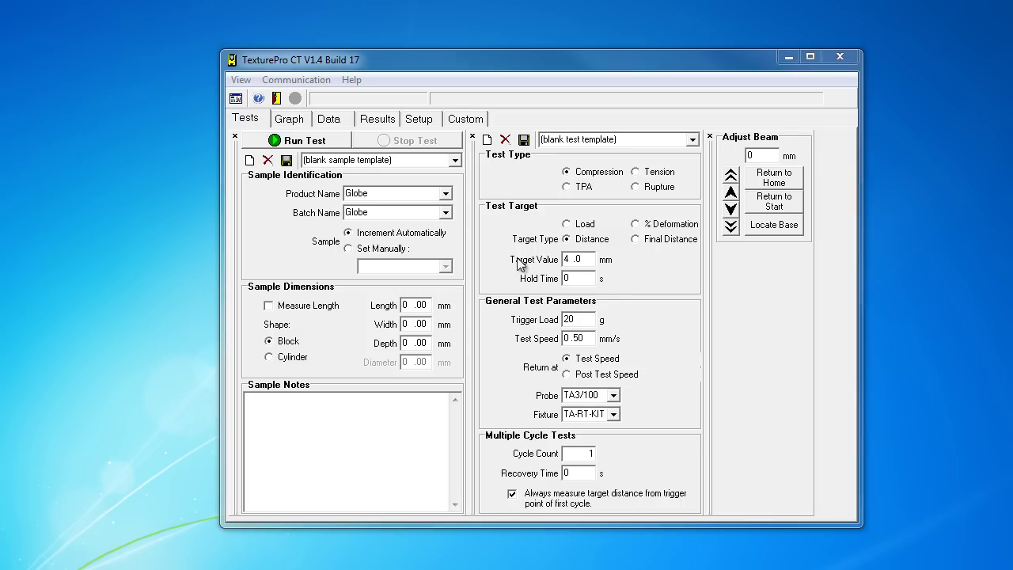
left_click(258, 125)
left_click(325, 121)
left_click(357, 124)
left_click(260, 121)
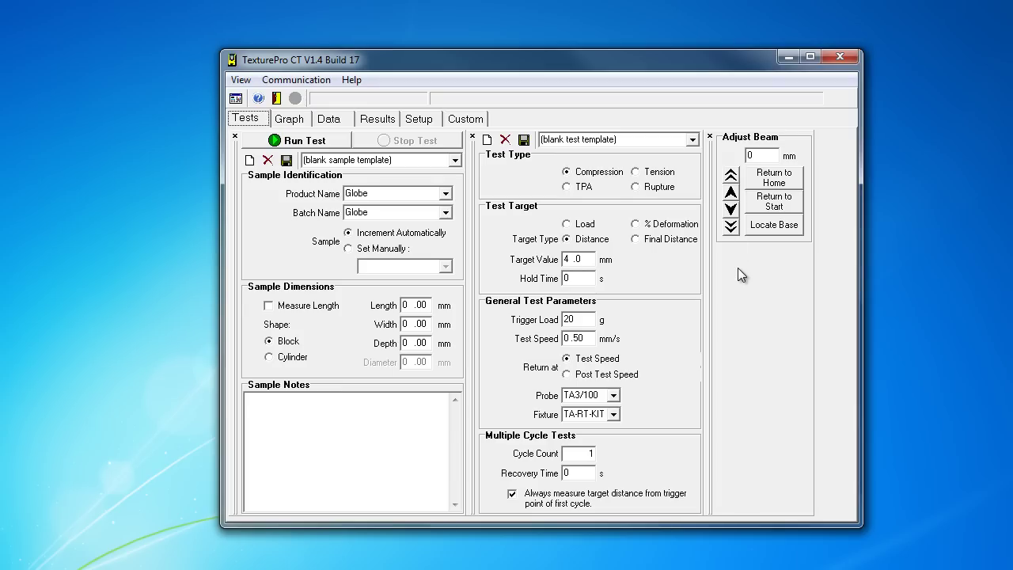
Lower the beam with the fast-down button and select the 10.0 mm distance value
left_click(731, 227)
left_click_drag(771, 155, 749, 155)
left_click(776, 156)
double_click(776, 156)
left_click_drag(772, 156, 732, 156)
Lower the beam to 24.0 mm with two large and three 1 mm steps, then run a test
left_click(731, 226)
left_click(731, 227)
left_click(732, 209)
left_click(731, 209)
left_click(731, 209)
left_click(313, 147)
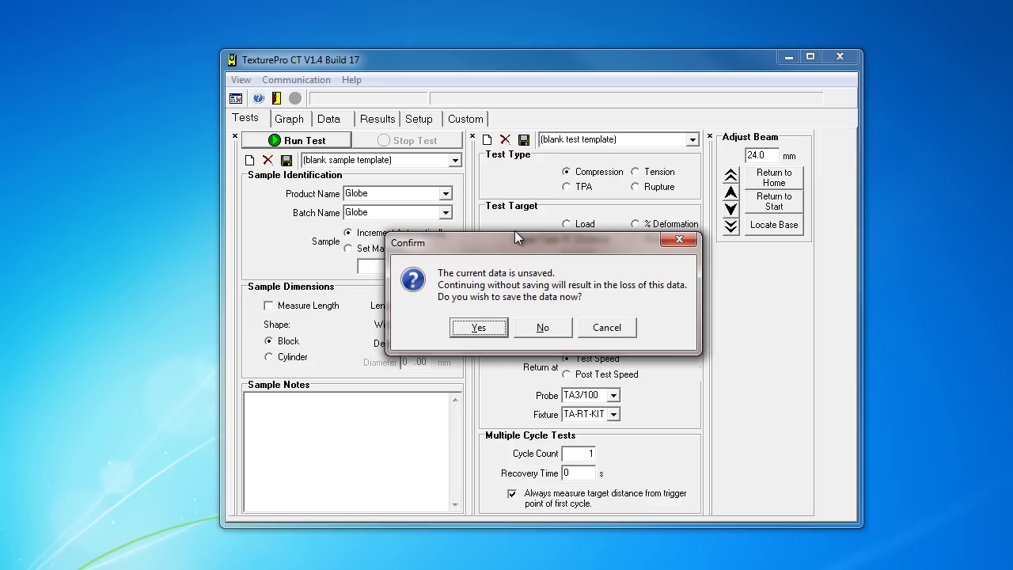
Save the unsaved data and acknowledge the notice to run the Globe sample 2 test
left_click(486, 331)
left_click(510, 350)
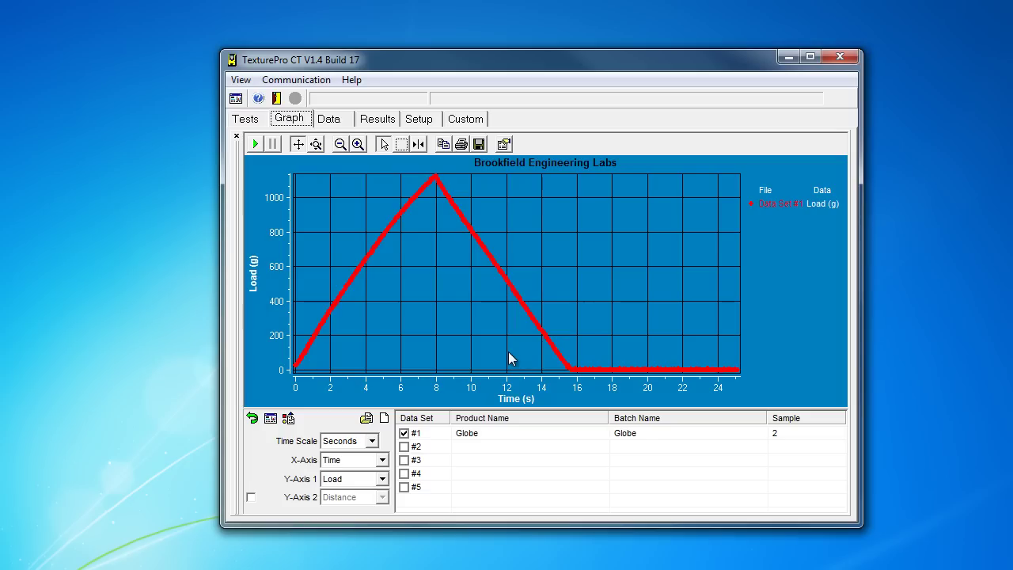
After the test finishes, select the Data Set #2 slot below the graph
left_click(459, 447)
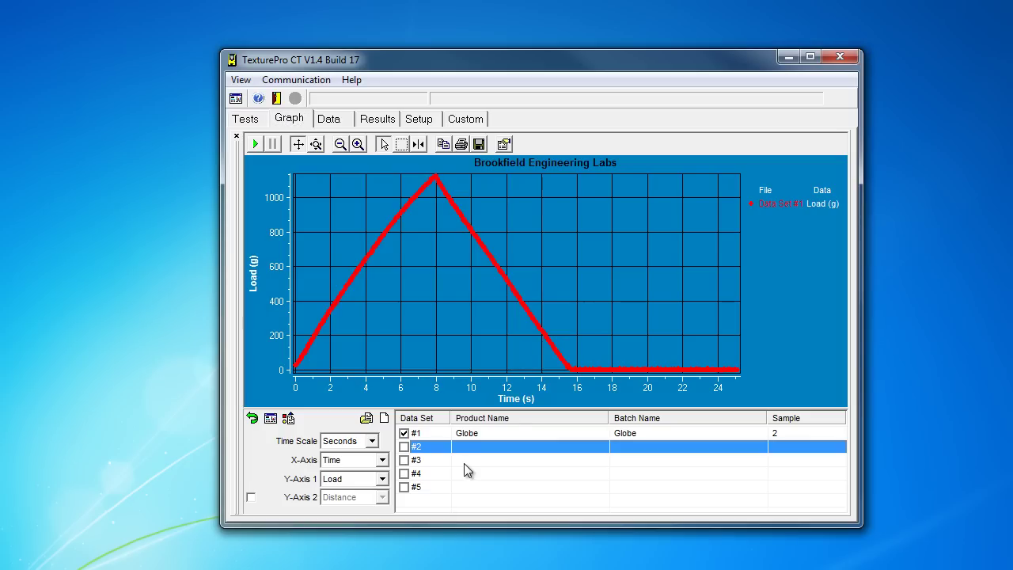
left_click(464, 461)
left_click(468, 447)
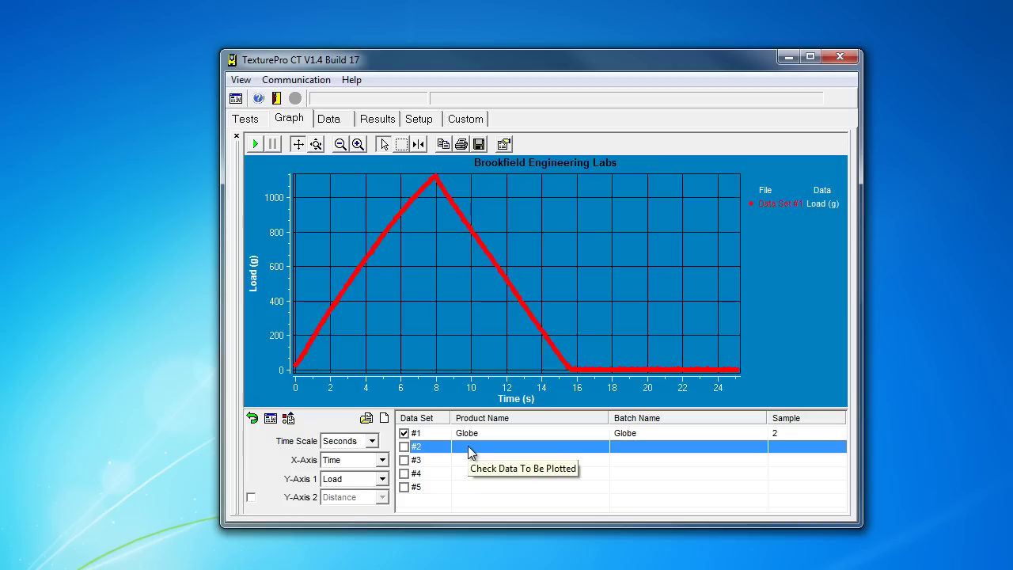
Select the Data Set #2 slot and glance over the Tests, Data and Graph pages
left_click(464, 456)
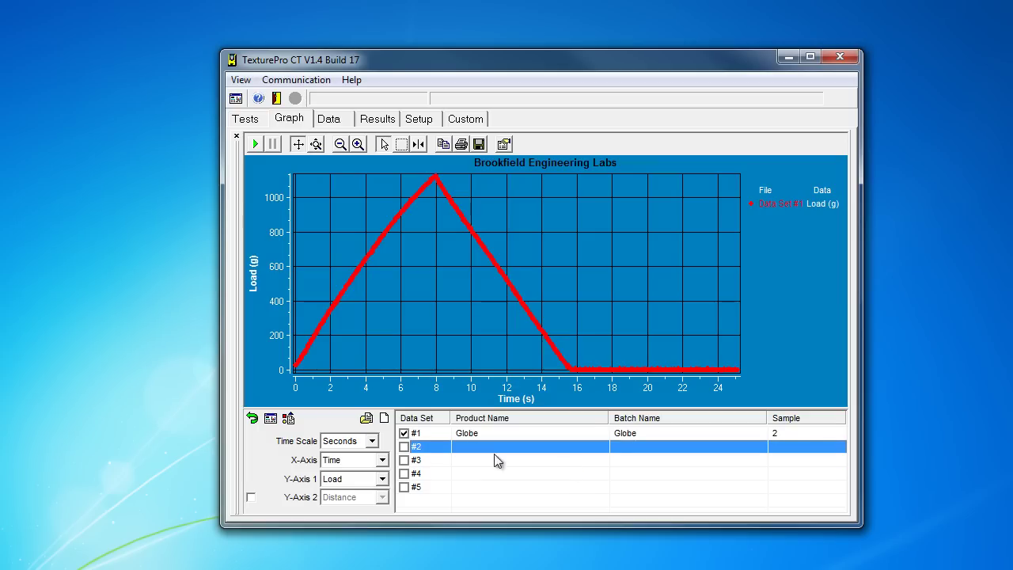
left_click(245, 118)
left_click(346, 115)
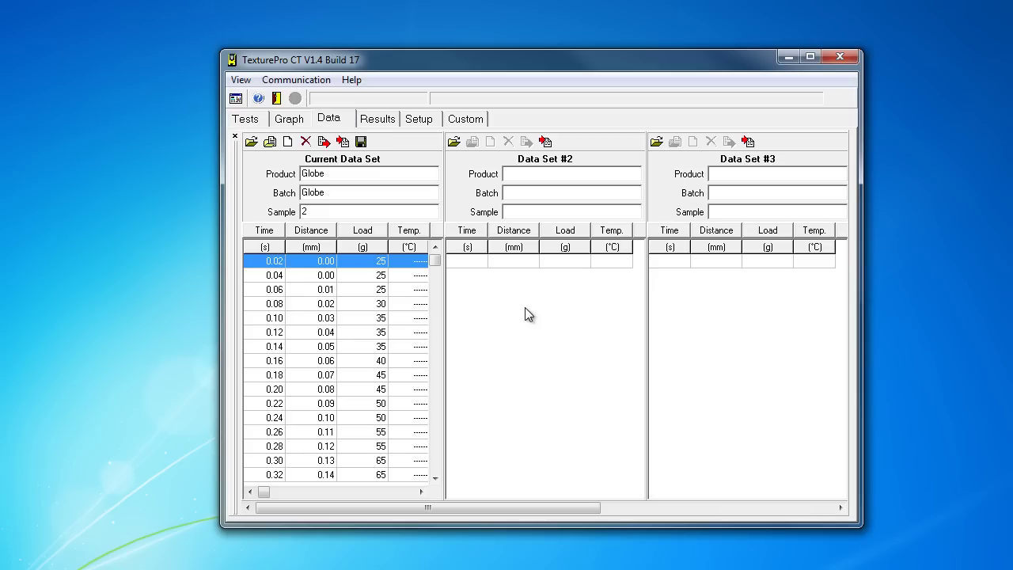
left_click(291, 119)
left_click(328, 120)
Filter saved tests to product Globe and load sample 1 into Data Set #2
left_click(455, 142)
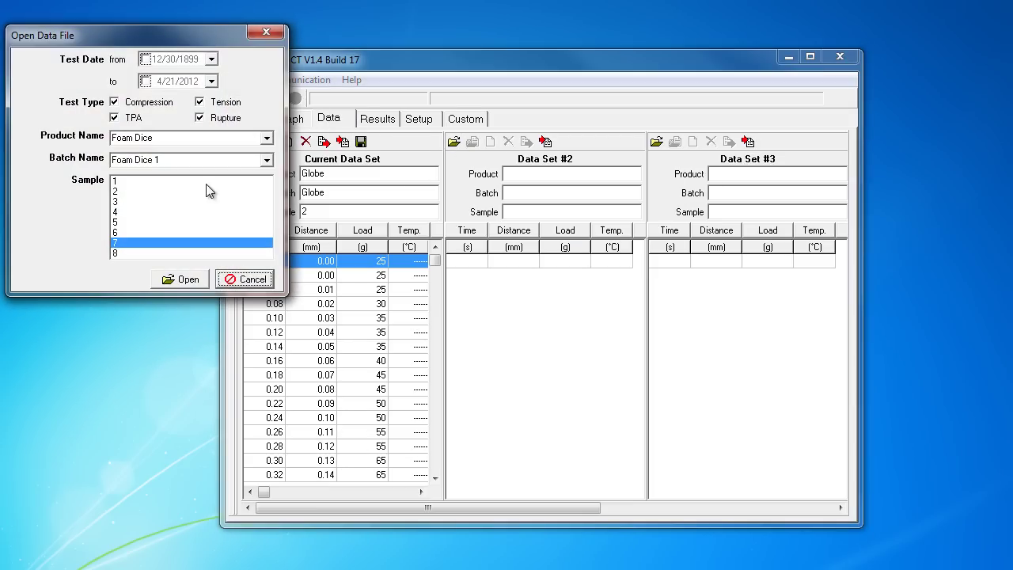
left_click(208, 158)
left_click(271, 139)
left_click(266, 138)
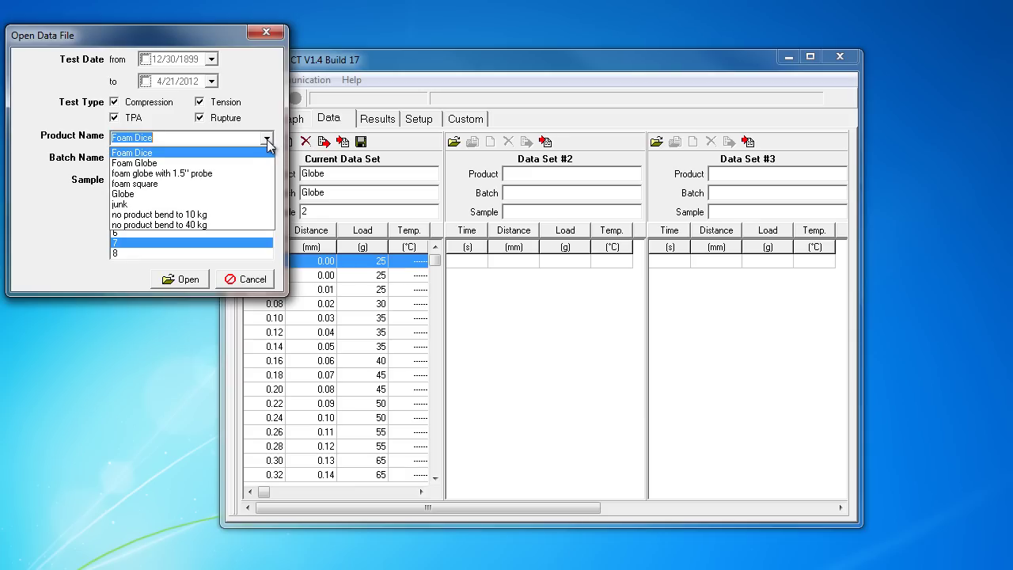
left_click(196, 193)
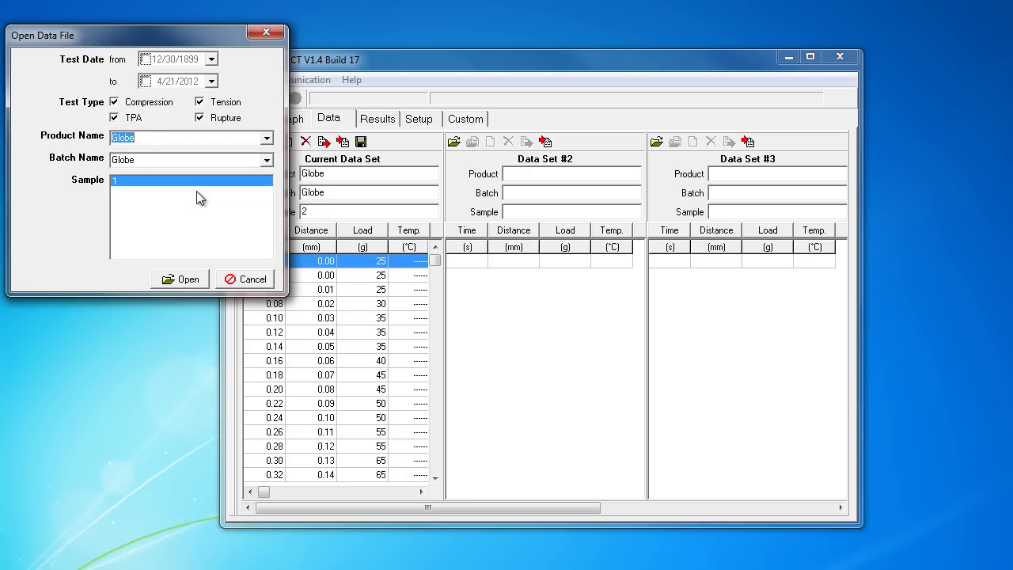
left_click(176, 182)
left_click(187, 280)
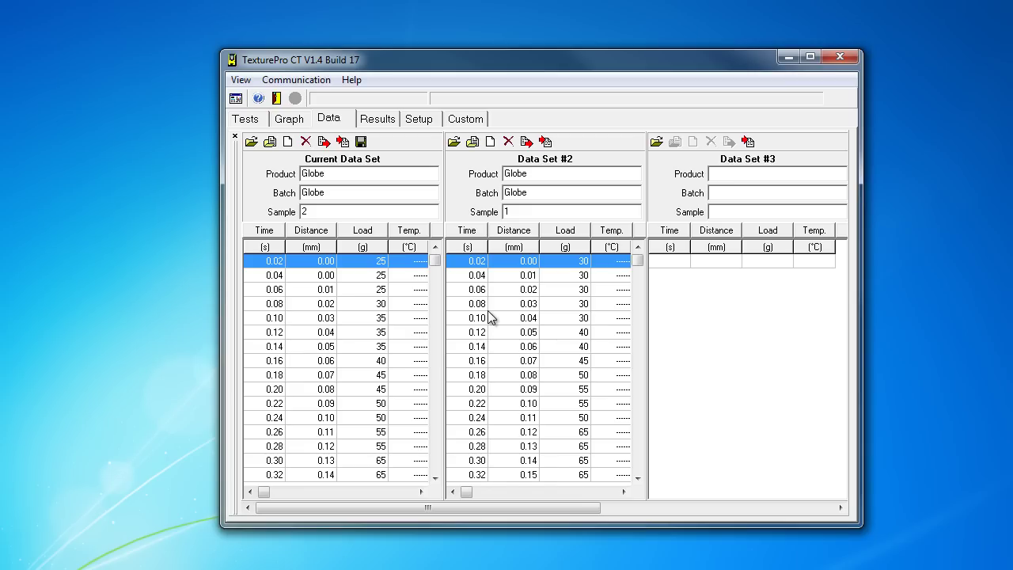
Compare rows of Data Set #2 and the current data, then view both on the graph
left_click(606, 332)
left_click(398, 347)
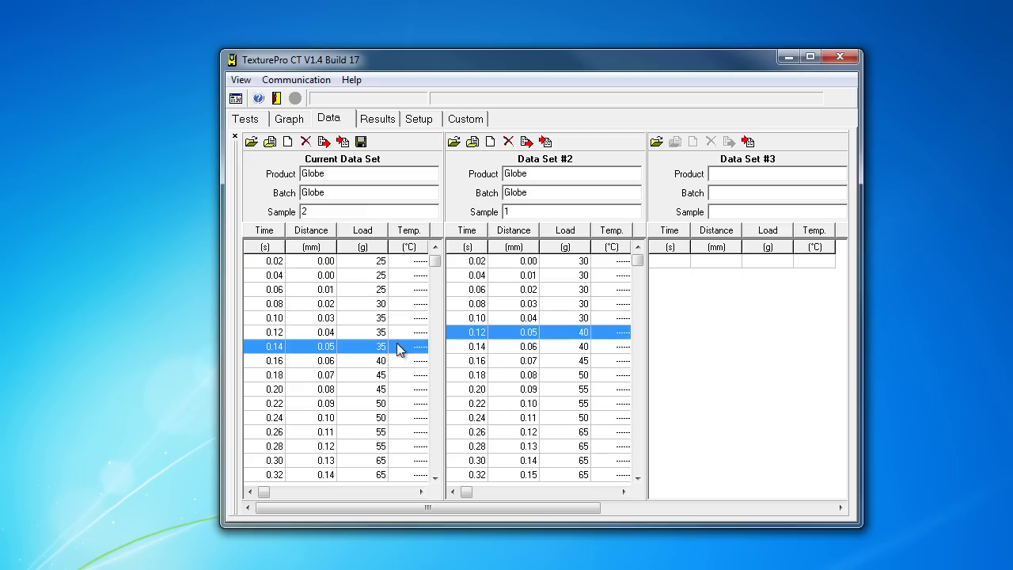
left_click(466, 275)
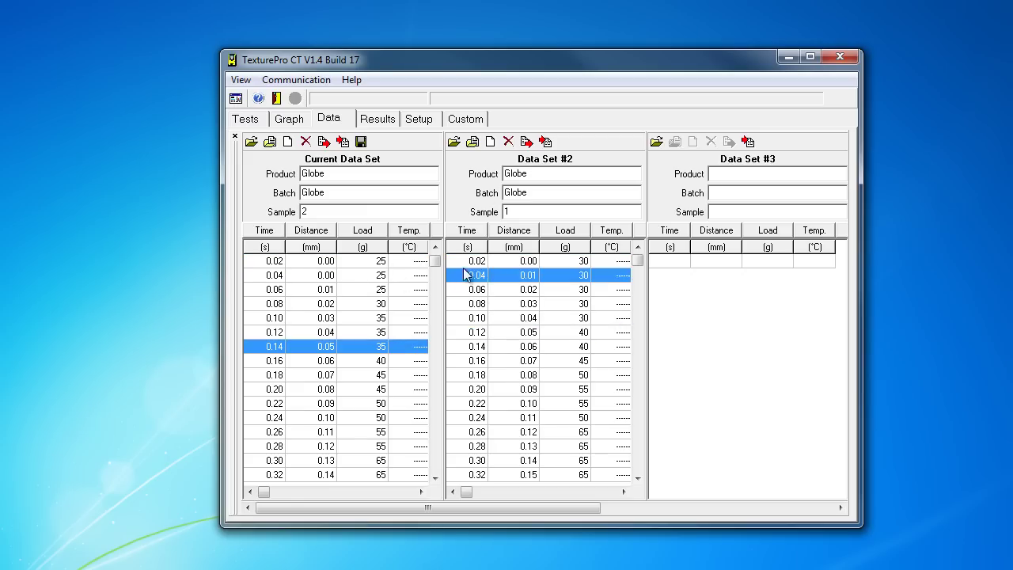
left_click(466, 266)
left_click(286, 261)
left_click(295, 120)
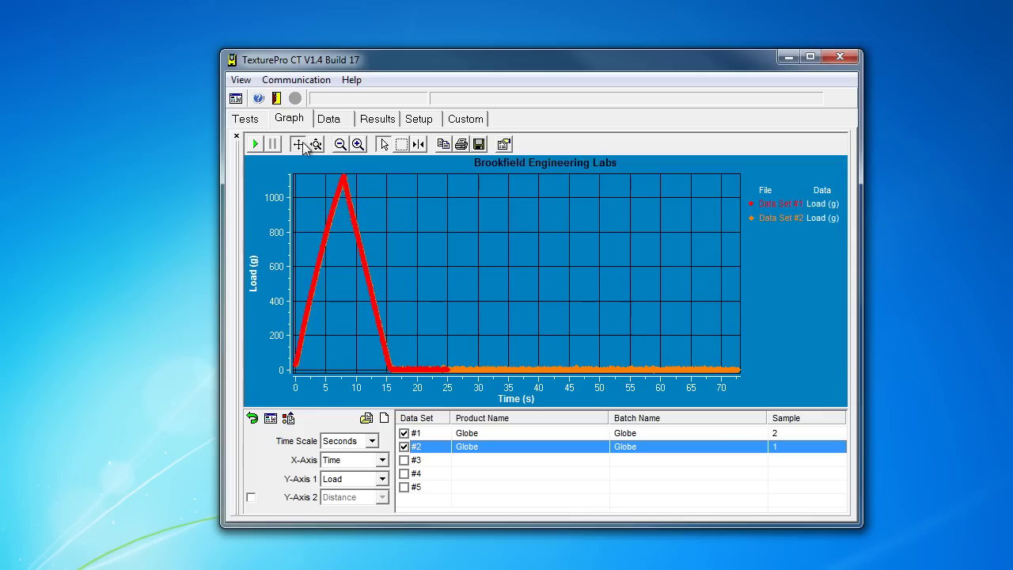
Zoom and drag the time axis until both curves are framed at about 7–25 s, 400–700 g
left_click(358, 144)
left_click_drag(393, 385, 242, 384)
left_click_drag(492, 388, 313, 388)
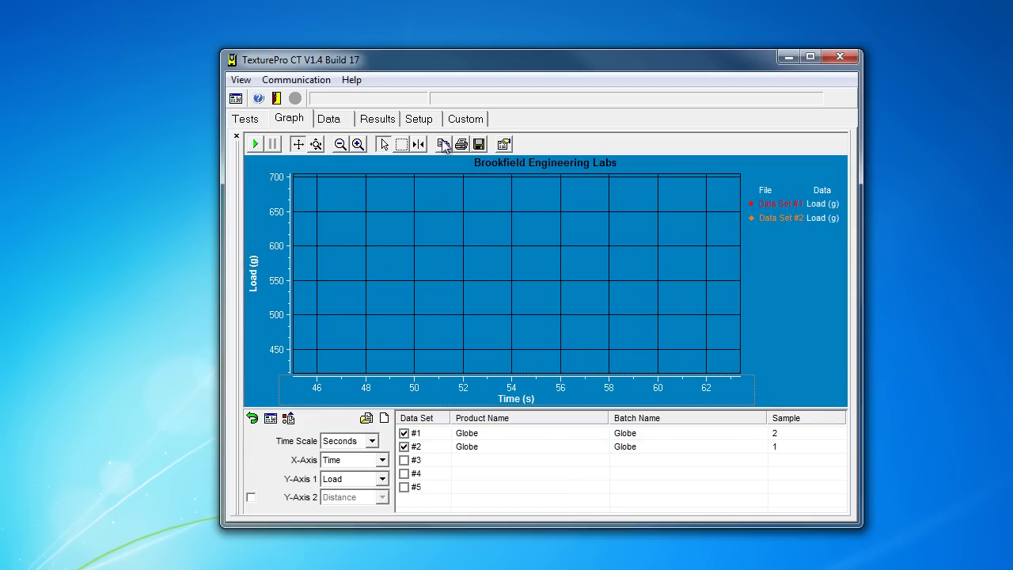
left_click(341, 150)
left_click(341, 151)
left_click(354, 150)
left_click(354, 151)
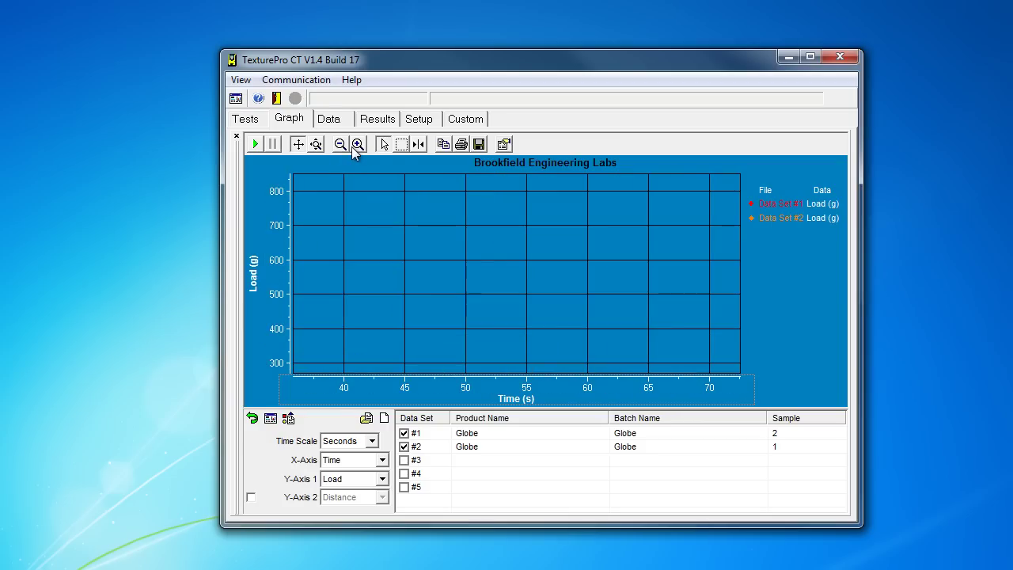
left_click(341, 150)
left_click_drag(486, 385, 757, 384)
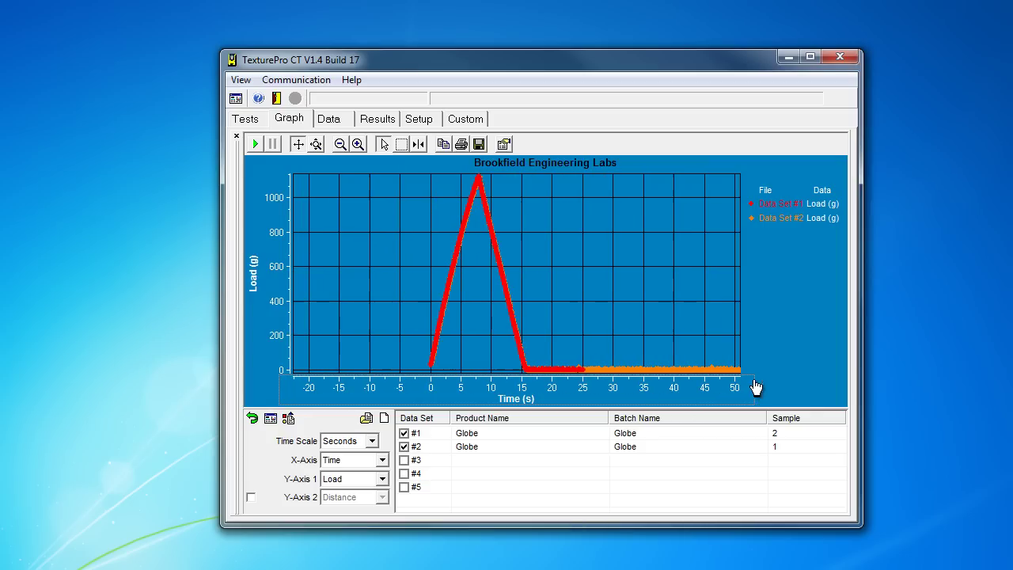
left_click(357, 147)
left_click(357, 146)
left_click_drag(515, 387, 667, 388)
Pan the graph to centre the load peak near 8 s and 1125 g, briefly checking the data set tables
left_click_drag(287, 280, 281, 360)
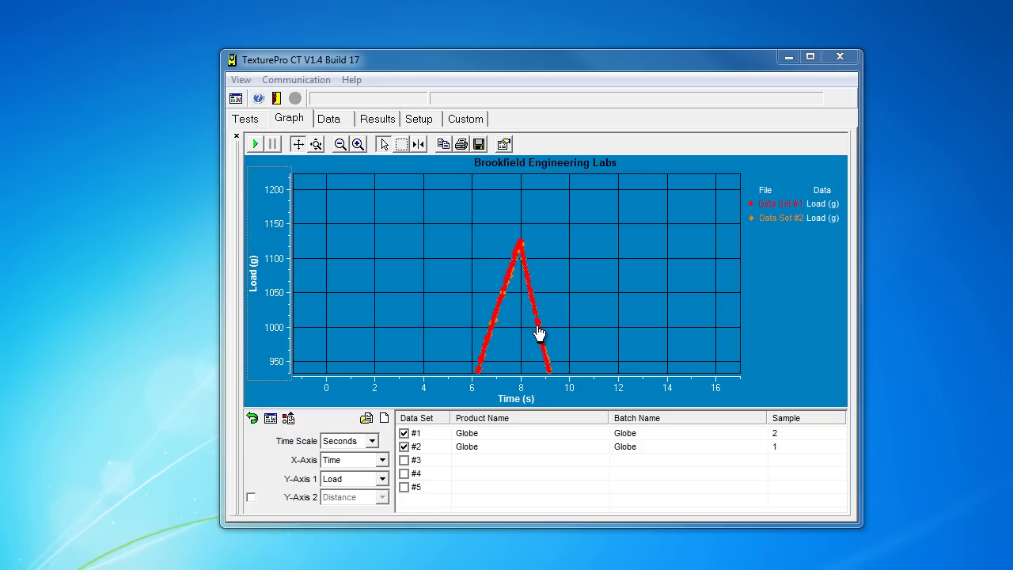
left_click(328, 118)
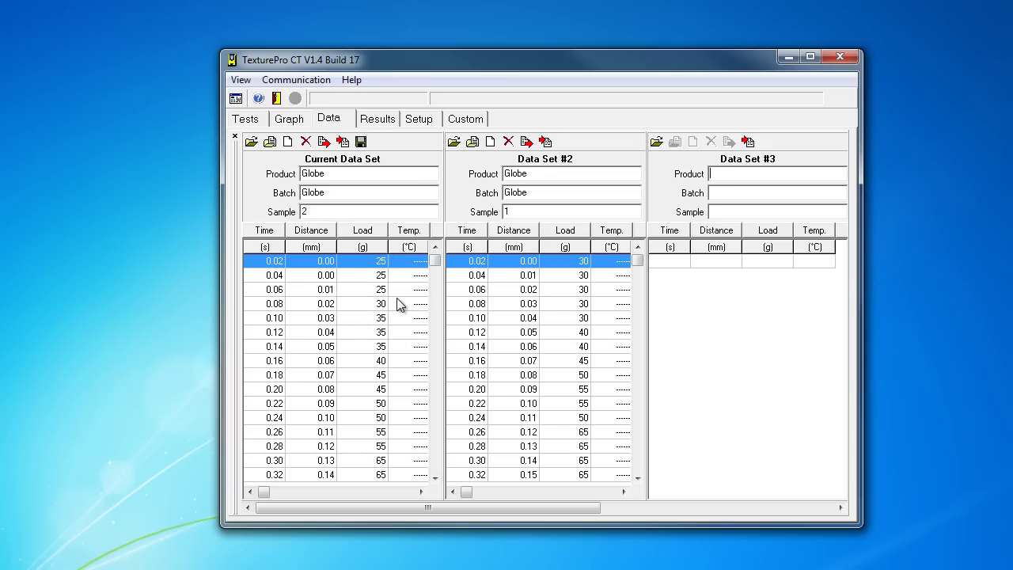
left_click(303, 120)
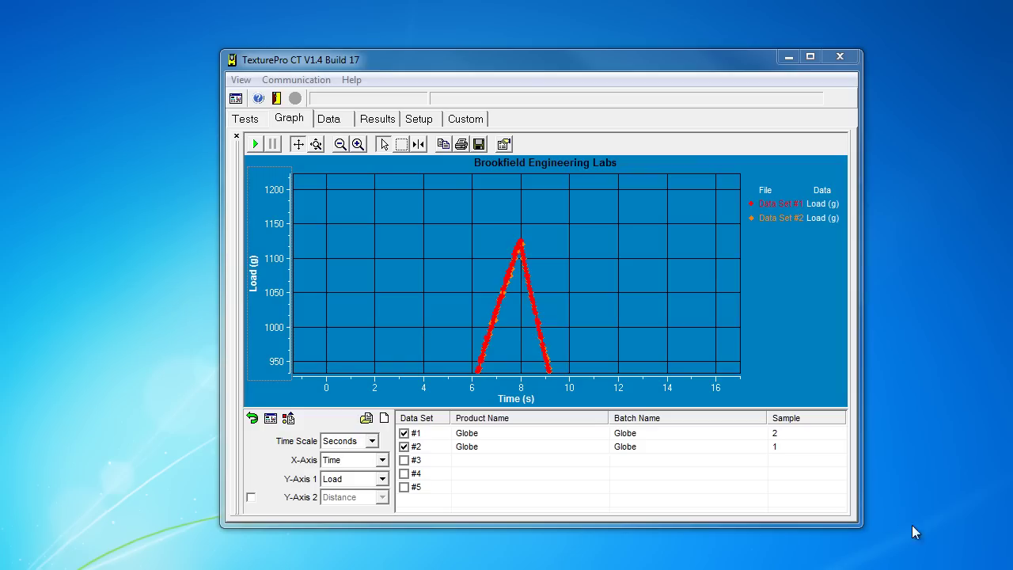
left_click(328, 119)
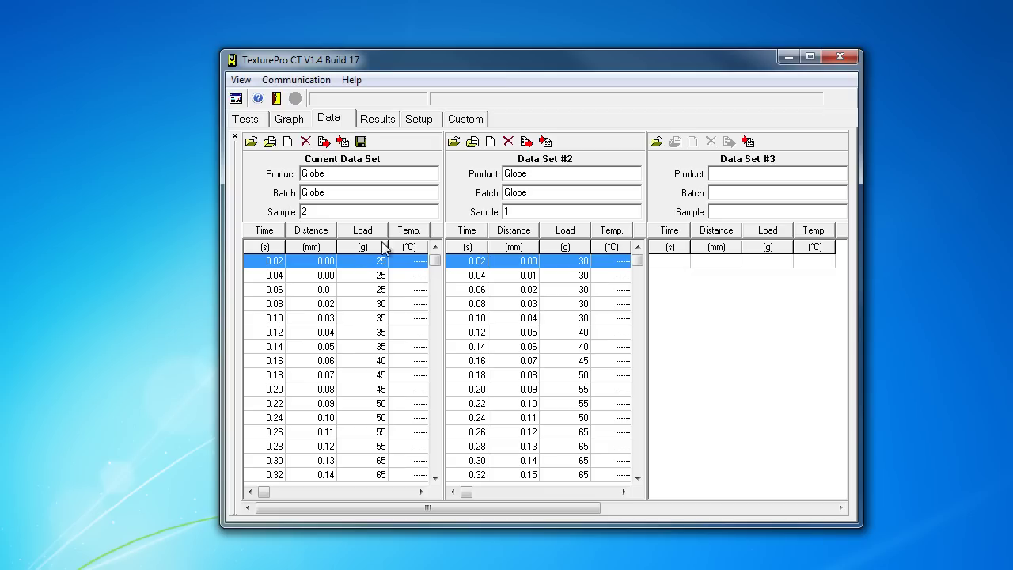
left_click(396, 277)
left_click(392, 262)
left_click(376, 121)
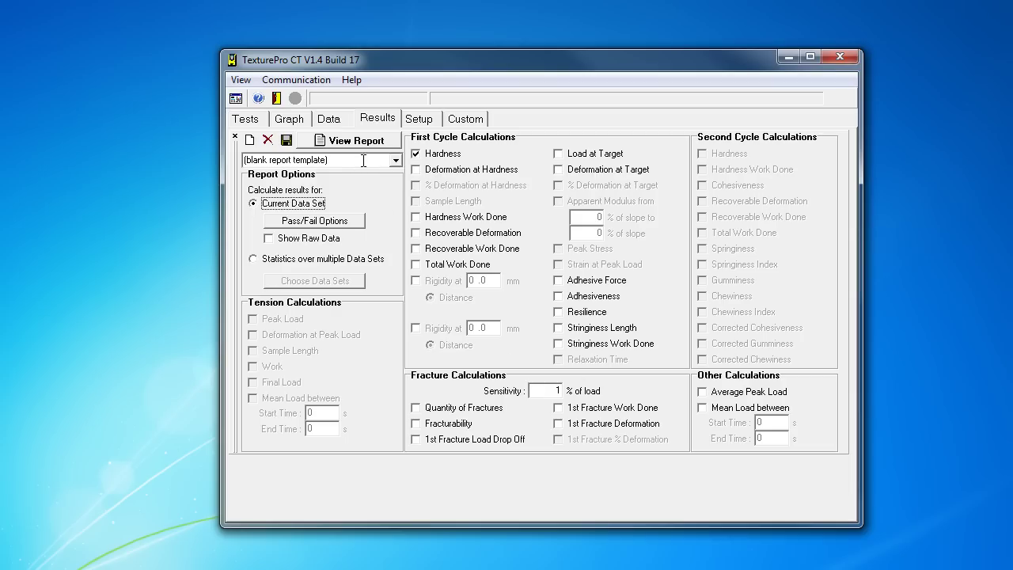
left_click(340, 122)
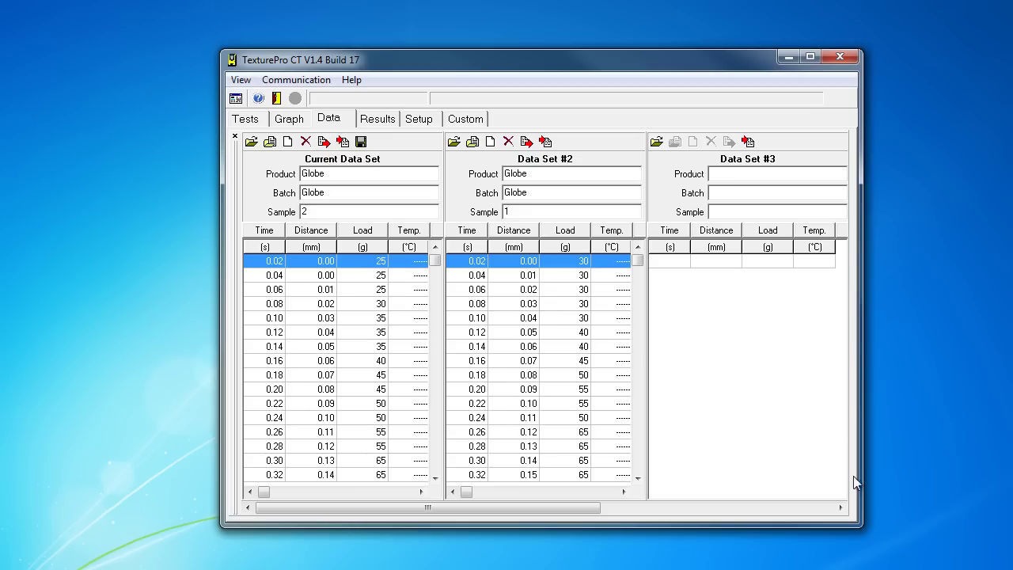
left_click(894, 524)
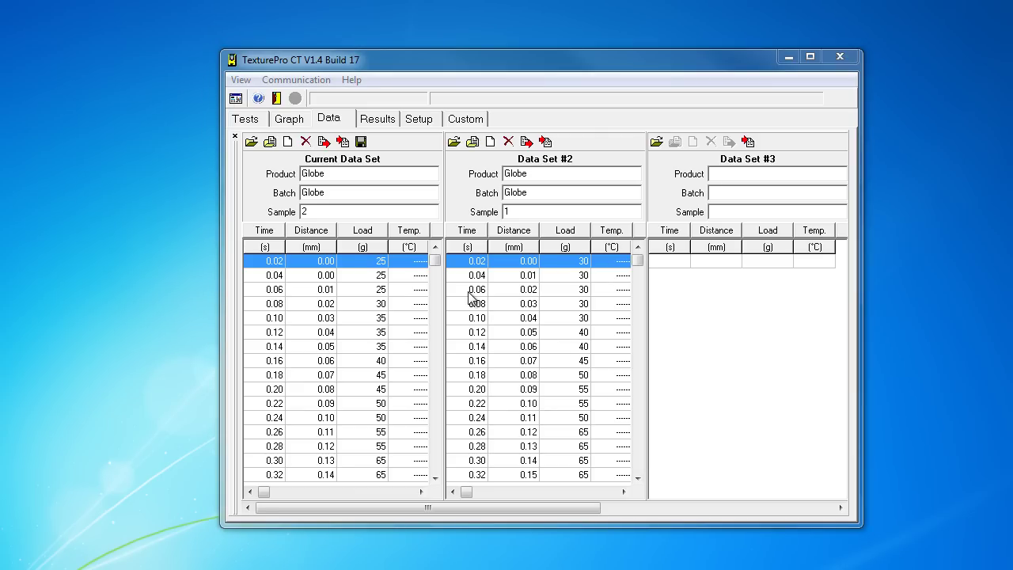
left_click(387, 117)
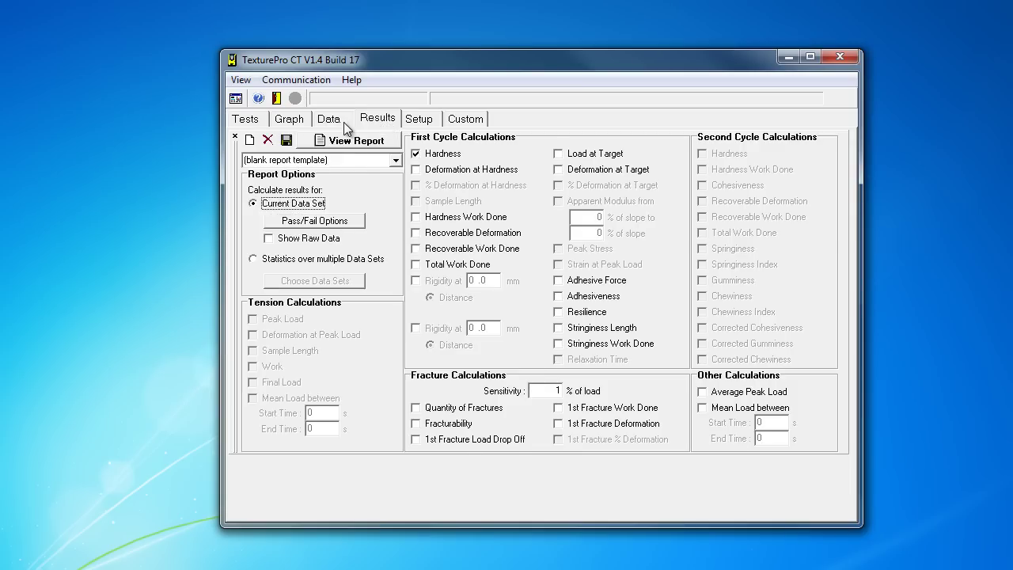
left_click(344, 122)
double_click(313, 173)
right_click(306, 173)
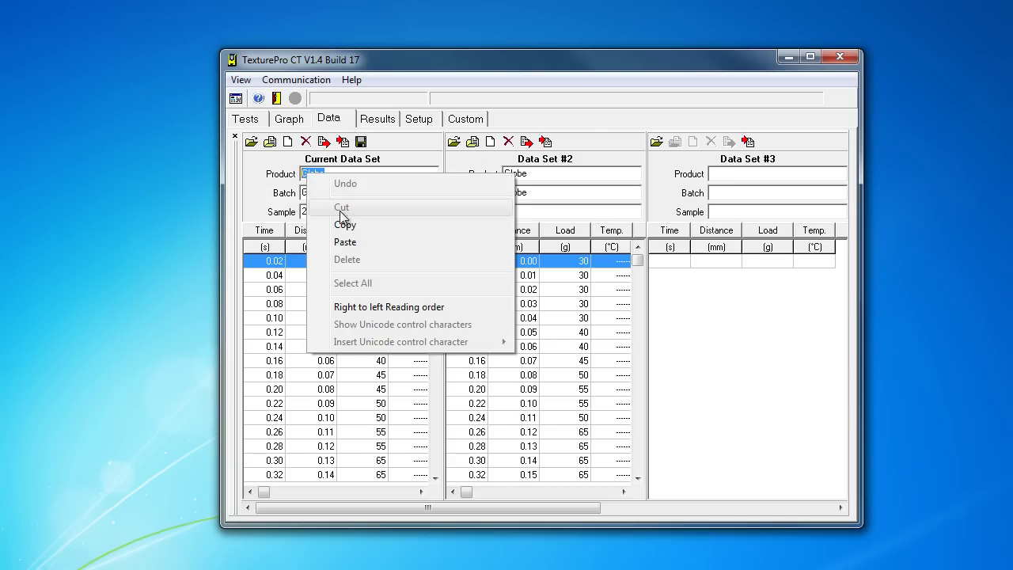
left_click(553, 319)
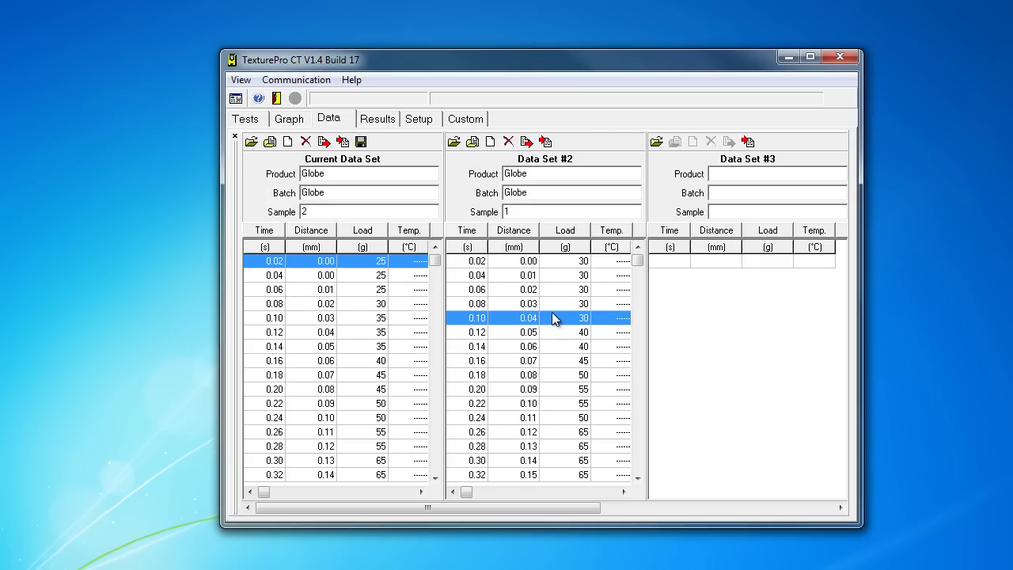
mouse_move(327, 318)
left_mouse_down()
mouse_move(317, 405)
mouse_move(323, 343)
mouse_move(328, 416)
mouse_move(324, 328)
left_mouse_up()
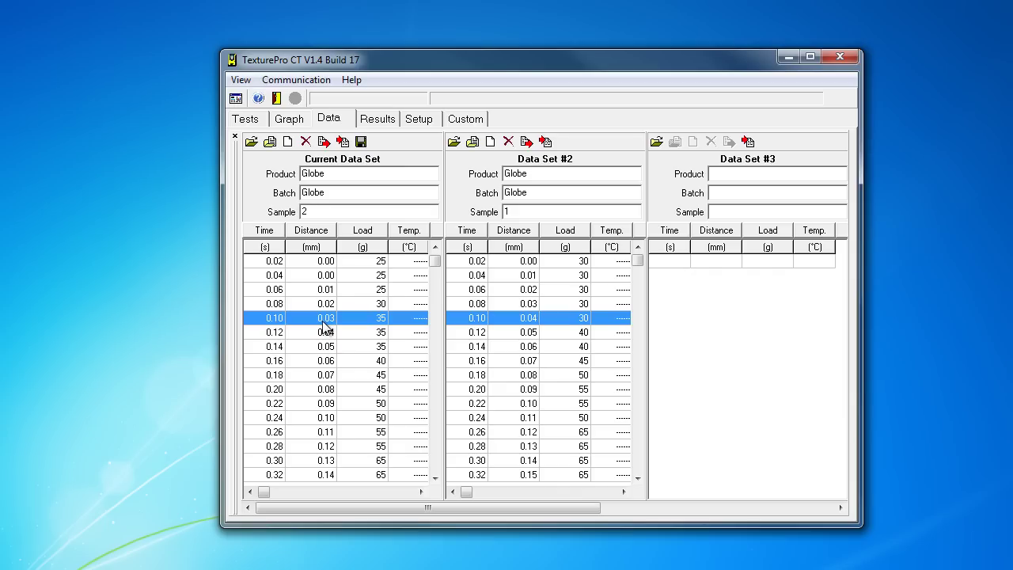
left_click_drag(499, 331, 383, 267)
left_click(383, 267)
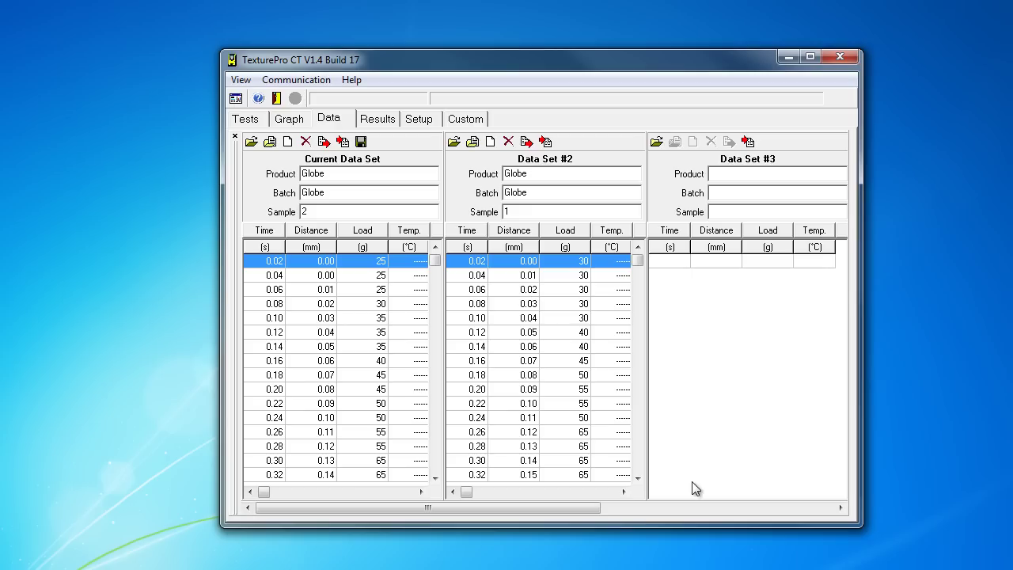
Zoom the load-versus-time graph to about 4–12 s and 1020–1140 g around the overlapping peaks
left_click(247, 120)
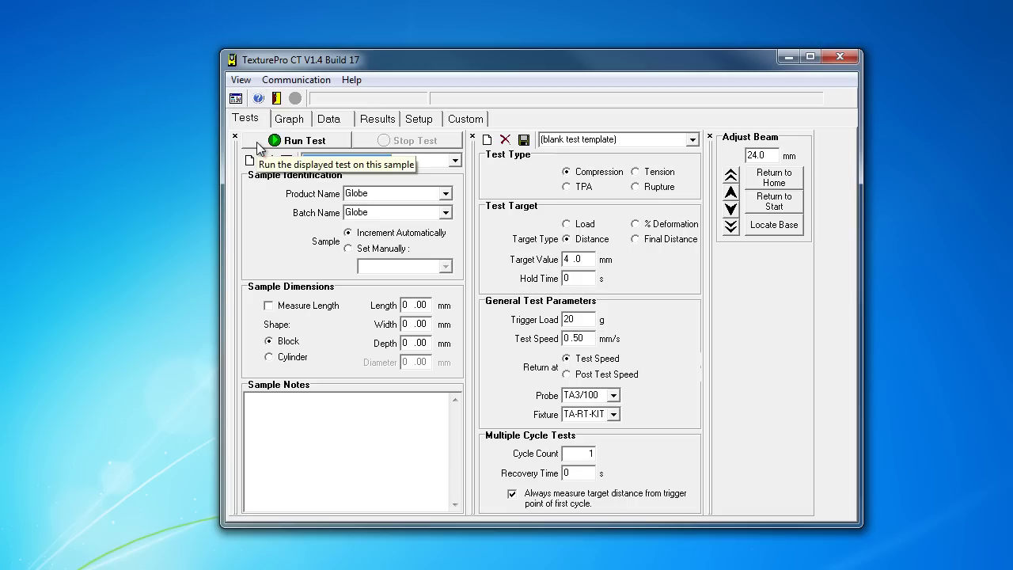
left_click(291, 120)
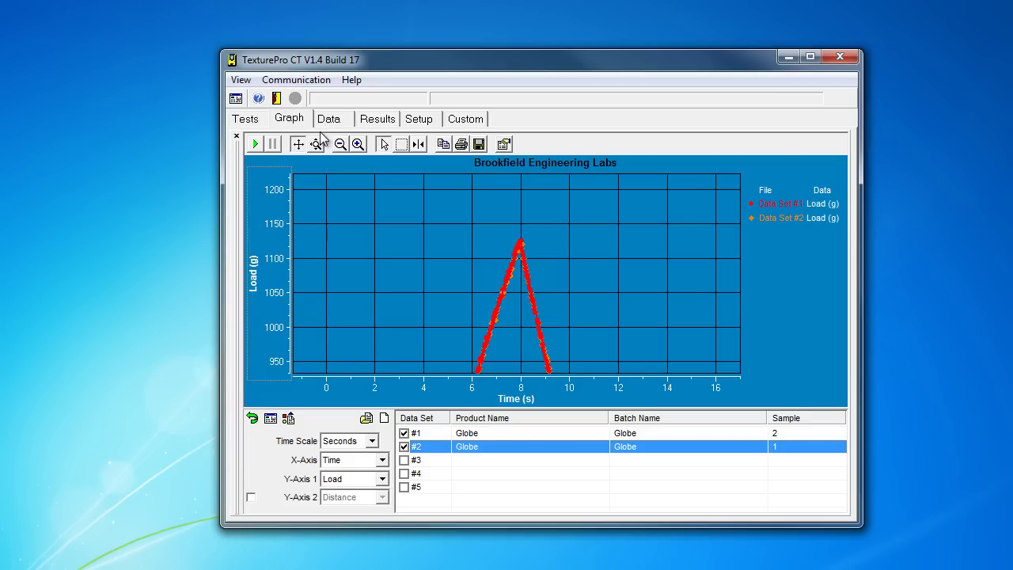
left_click(362, 148)
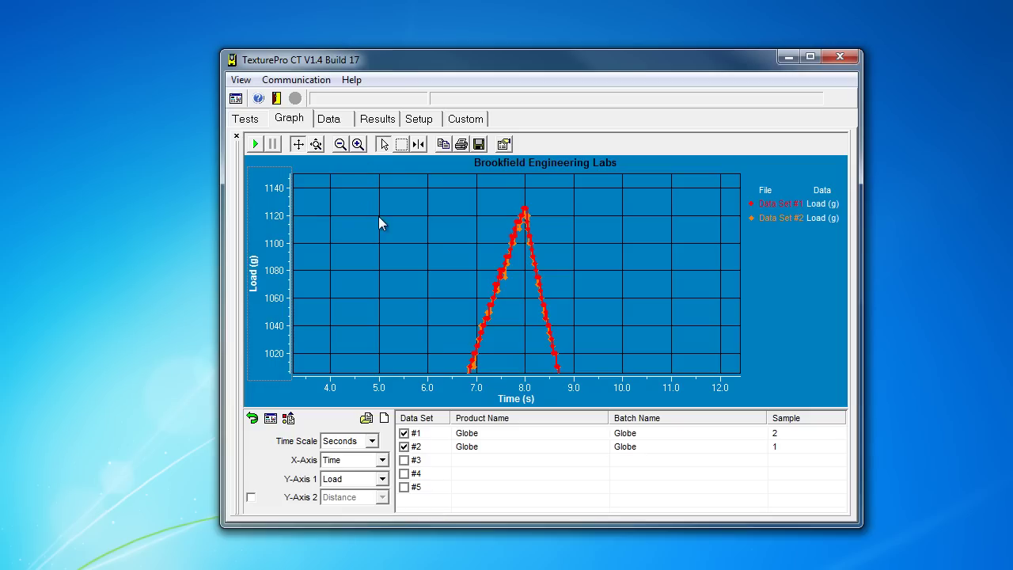
left_click(336, 124)
left_click(289, 119)
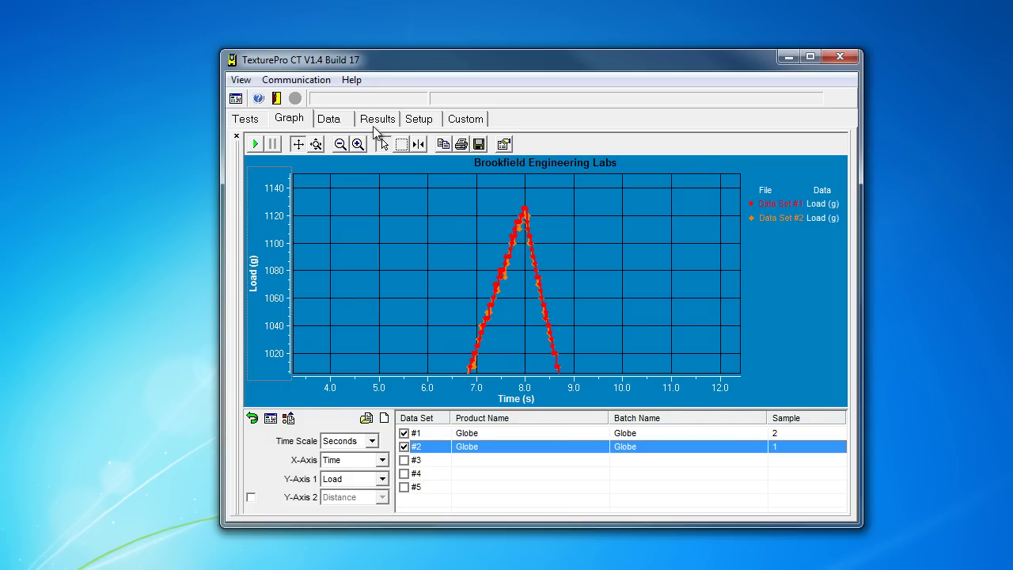
Open the Globe sample 1 file into Data Set #3 and widen the window to fit three tables
left_click(348, 121)
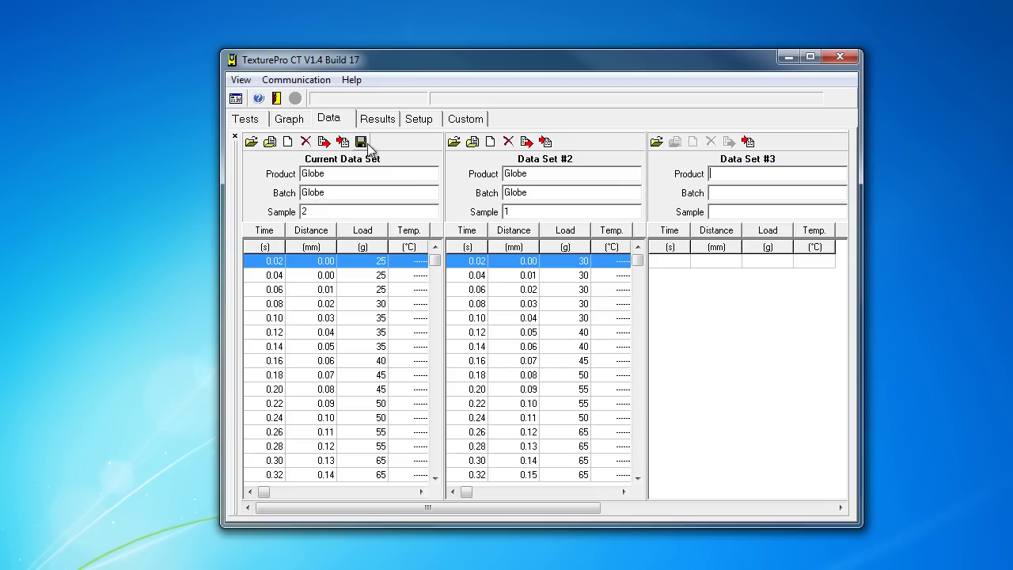
left_click(655, 141)
left_click(182, 278)
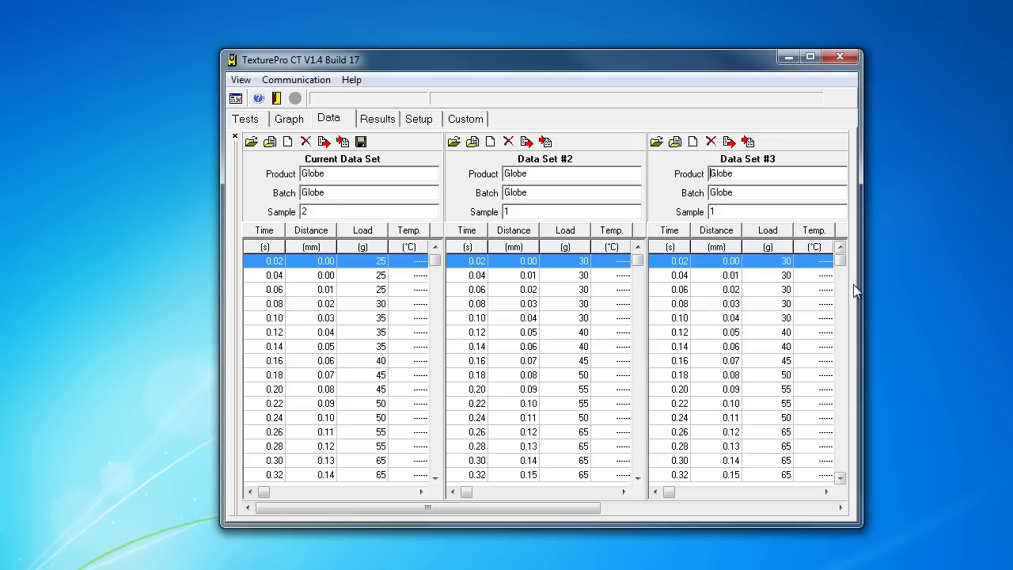
left_click_drag(861, 287, 973, 293)
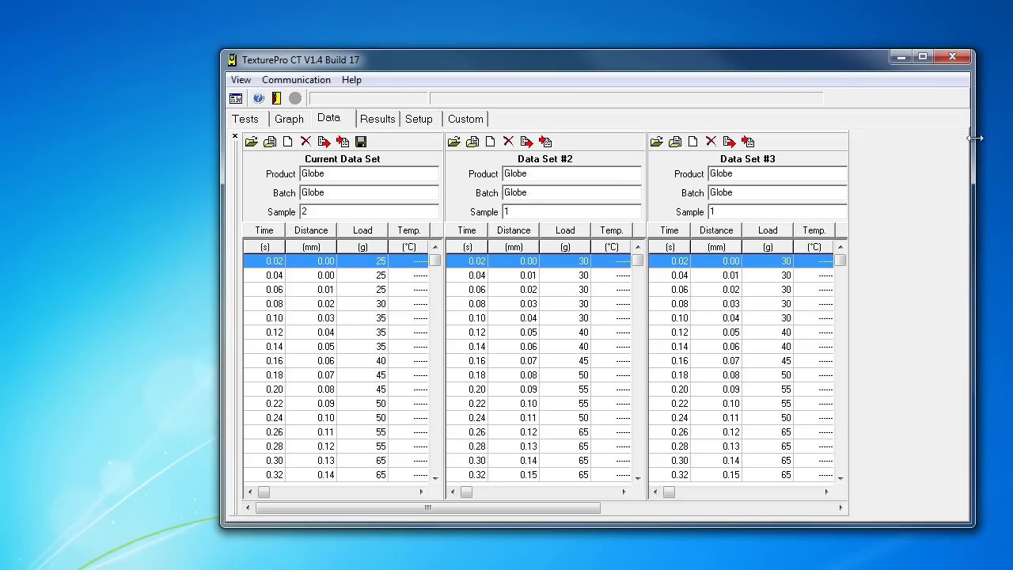
Show the Tests page with Globe's 4.0 mm distance target and 20 g trigger load
left_click(252, 120)
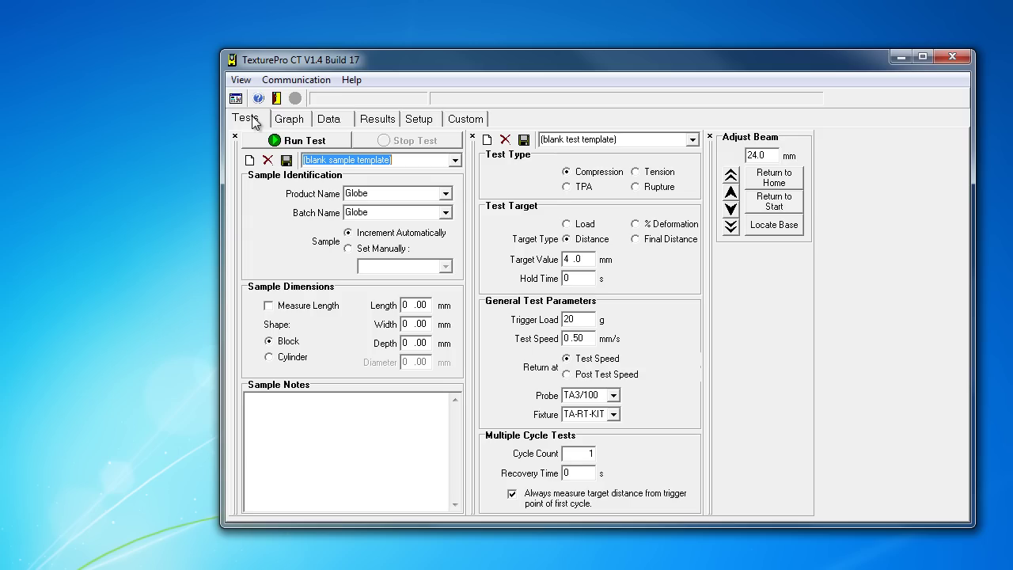